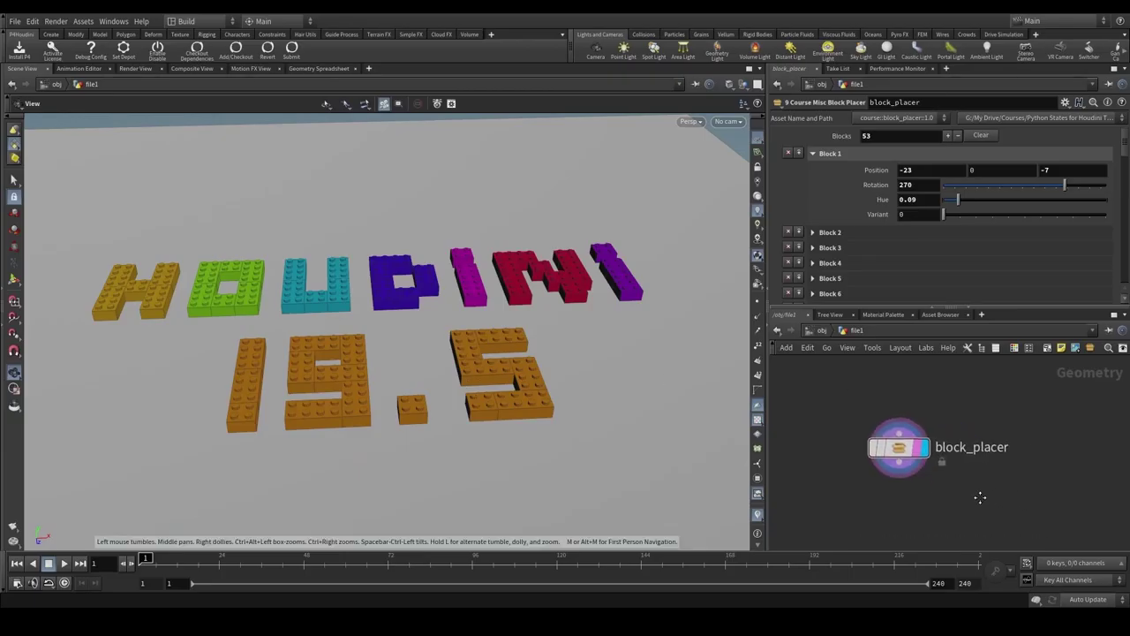
# - Clear all existing blocks from the block_placer node and add a single new block
pyautogui.moveTo(560, 345); pyautogui.dragTo(510, 337)
pyautogui.moveTo(587, 377); pyautogui.dragTo(492, 370)
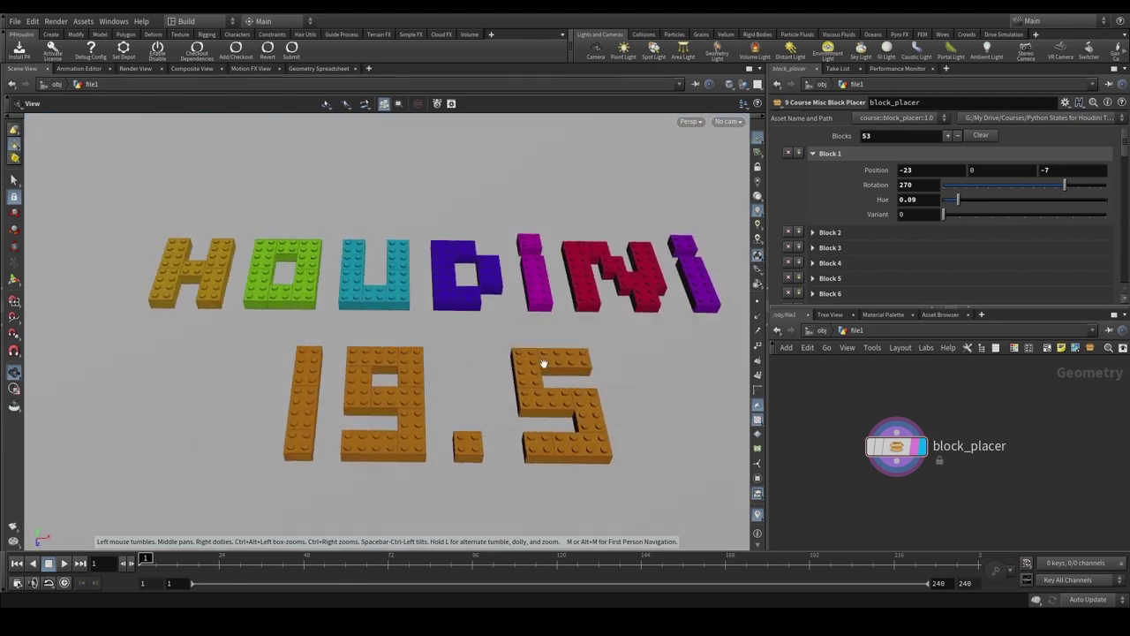
pyautogui.click(980, 135)
pyautogui.moveTo(597, 291); pyautogui.dragTo(756, 247)
pyautogui.click(951, 136)
pyautogui.moveTo(459, 341); pyautogui.dragTo(463, 229)
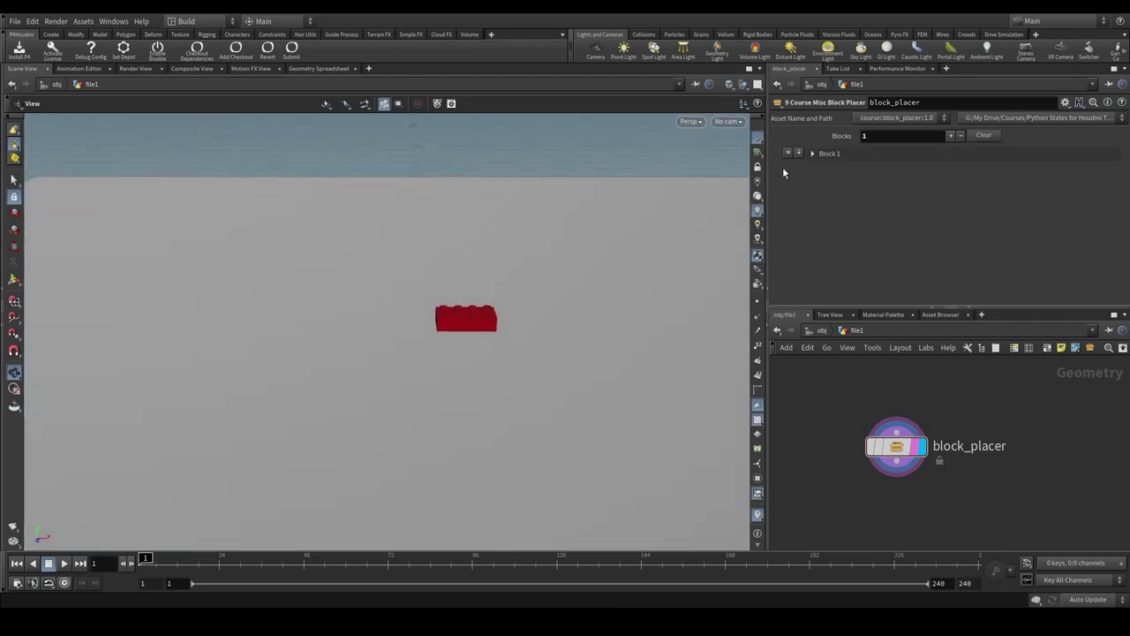
# - Set Block 1's X position to 0.55, rotation to 159 and hue to 0.166
pyautogui.click(812, 153)
pyautogui.moveTo(673, 290); pyautogui.dragTo(618, 264)
pyautogui.moveTo(922, 173); pyautogui.dragTo(791, 197, button='middle')
pyautogui.moveTo(942, 185); pyautogui.dragTo(1016, 198)
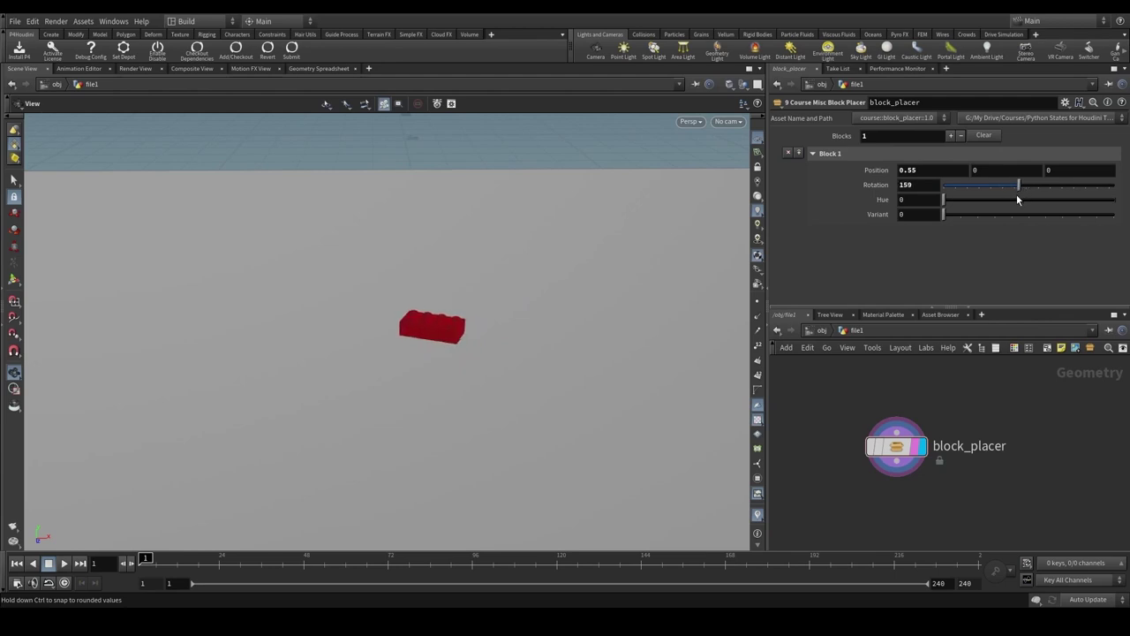
pyautogui.moveTo(944, 199)
pyautogui.mouseDown()
pyautogui.moveTo(1126, 204)
pyautogui.moveTo(961, 205)
pyautogui.moveTo(935, 219)
pyautogui.moveTo(964, 217)
pyautogui.moveTo(945, 219)
pyautogui.mouseUp()
pyautogui.moveTo(426, 343); pyautogui.dragTo(480, 321)
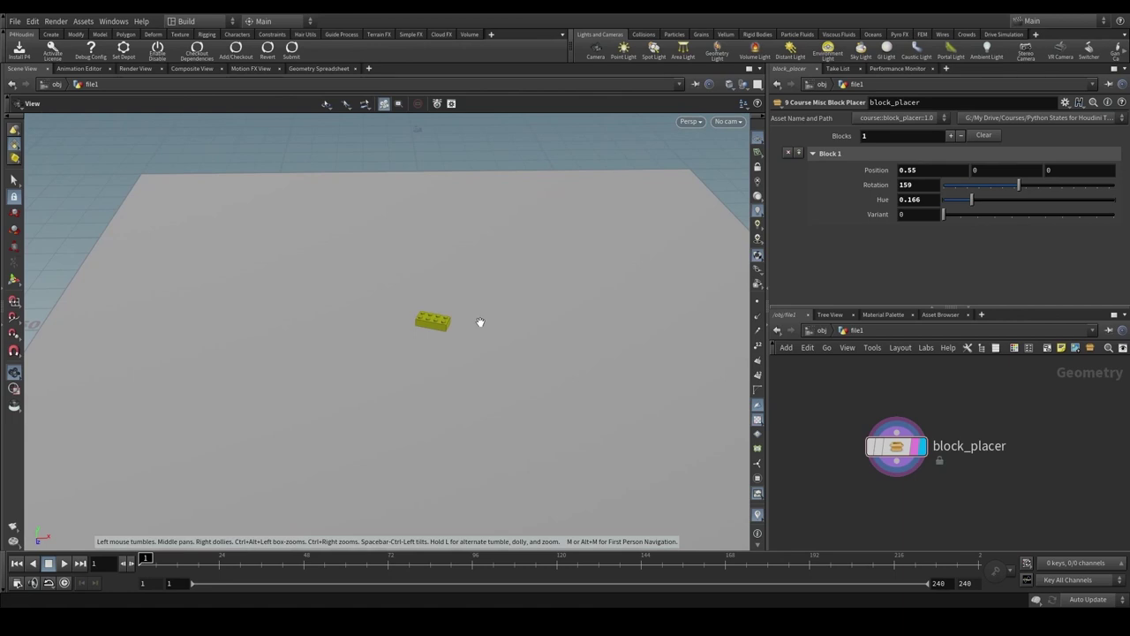
# - Add a second block and set its X position to 2.5
pyautogui.click(950, 137)
pyautogui.moveTo(913, 249)
pyautogui.mouseDown(button='middle')
pyautogui.moveTo(954, 249)
pyautogui.moveTo(909, 263)
pyautogui.mouseUp(button='middle')
pyautogui.moveTo(501, 353); pyautogui.dragTo(456, 282, button='right')
pyautogui.moveTo(456, 283); pyautogui.dragTo(428, 287)
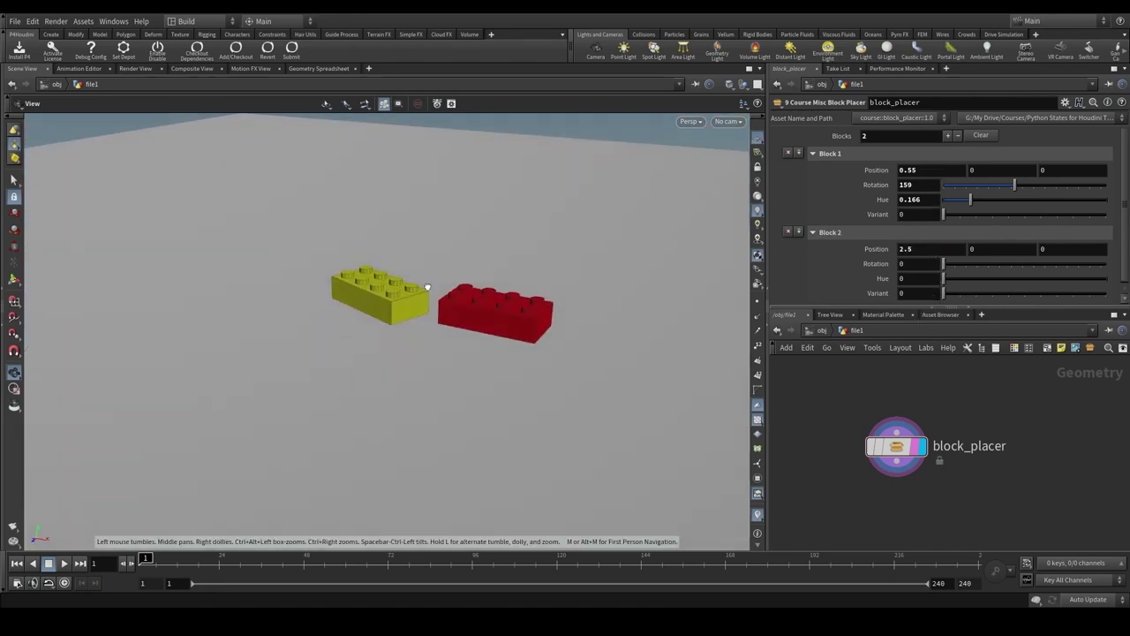
# - Copy Block 1's rotation value of 159 into Block 2's rotation
pyautogui.click(909, 184)
pyautogui.hotkey('ctrl', 'c')
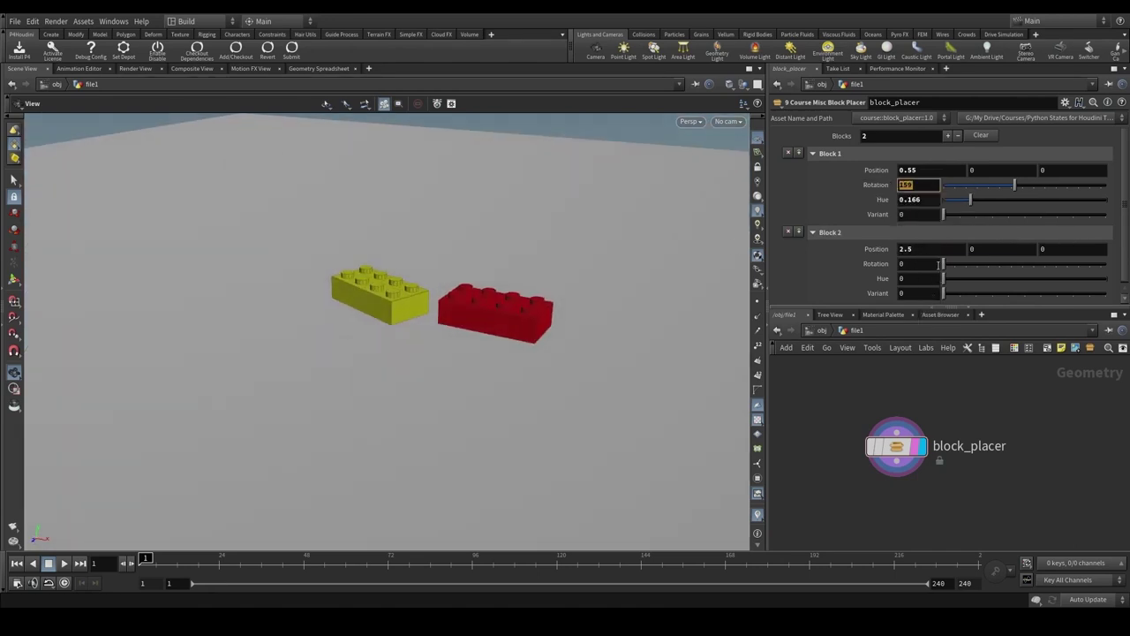
pyautogui.doubleClick(917, 263)
pyautogui.hotkey('ctrl', 'v')
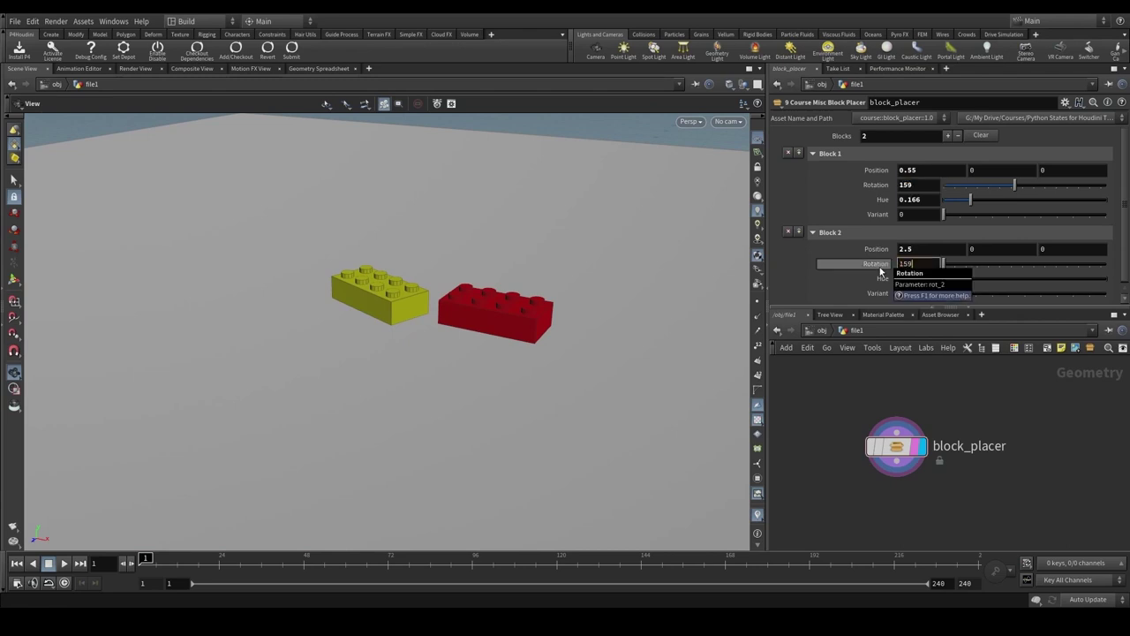
pyautogui.press('Return')
pyautogui.moveTo(559, 343); pyautogui.dragTo(424, 386)
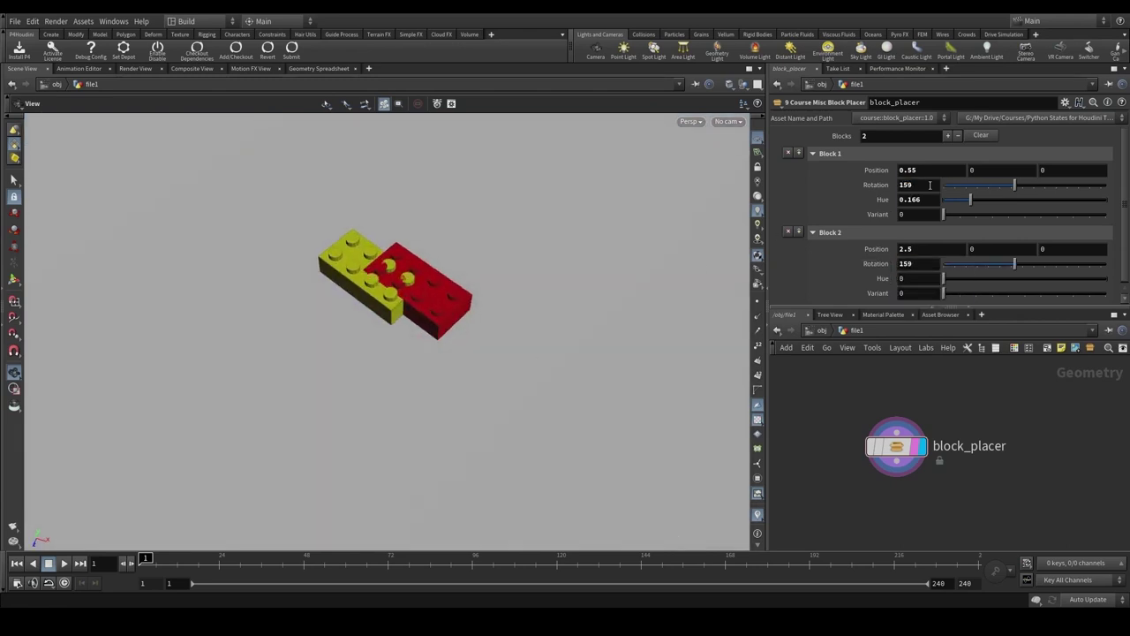
# - Stack Block 2 on Block 1 by setting its X position to 0.55 and Y position to 1
pyautogui.moveTo(921, 248); pyautogui.dragTo(862, 255)
pyautogui.write('0.5')
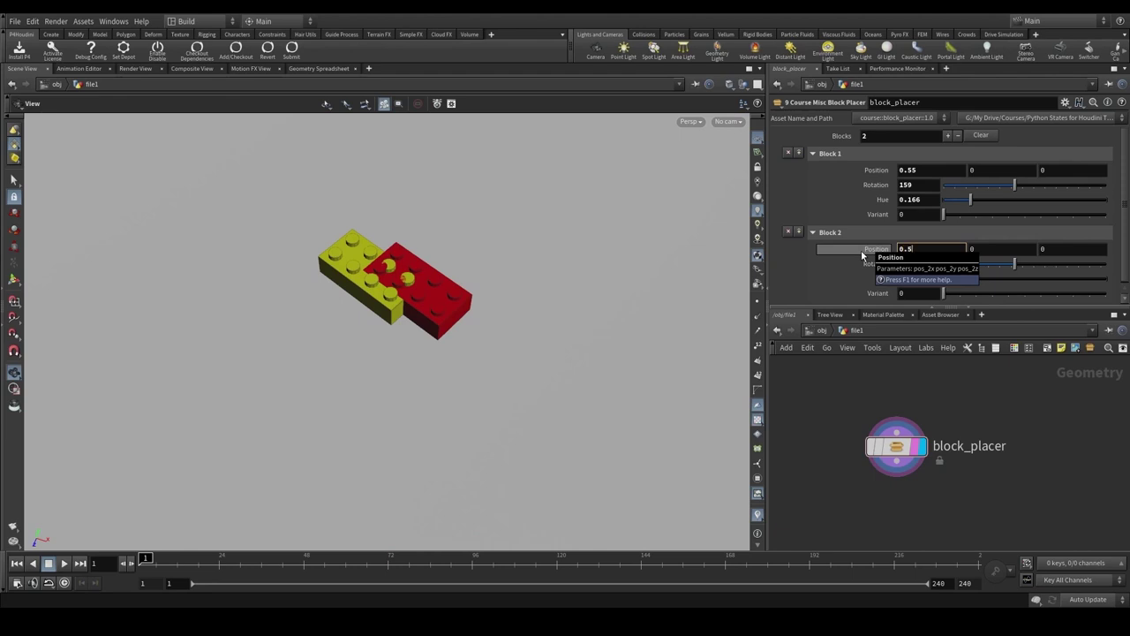
pyautogui.write('5')
pyautogui.press('Return')
pyautogui.moveTo(989, 255); pyautogui.dragTo(1058, 235, button='middle')
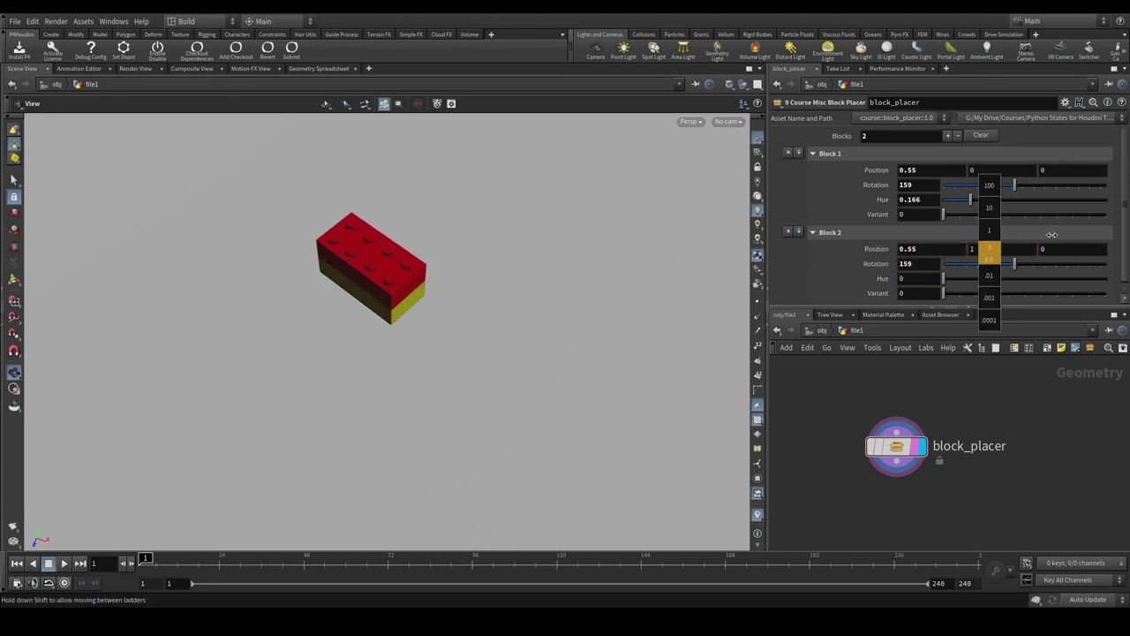
pyautogui.moveTo(450, 327); pyautogui.dragTo(288, 315)
pyautogui.moveTo(481, 336); pyautogui.dragTo(319, 267)
pyautogui.moveTo(415, 284); pyautogui.dragTo(501, 270)
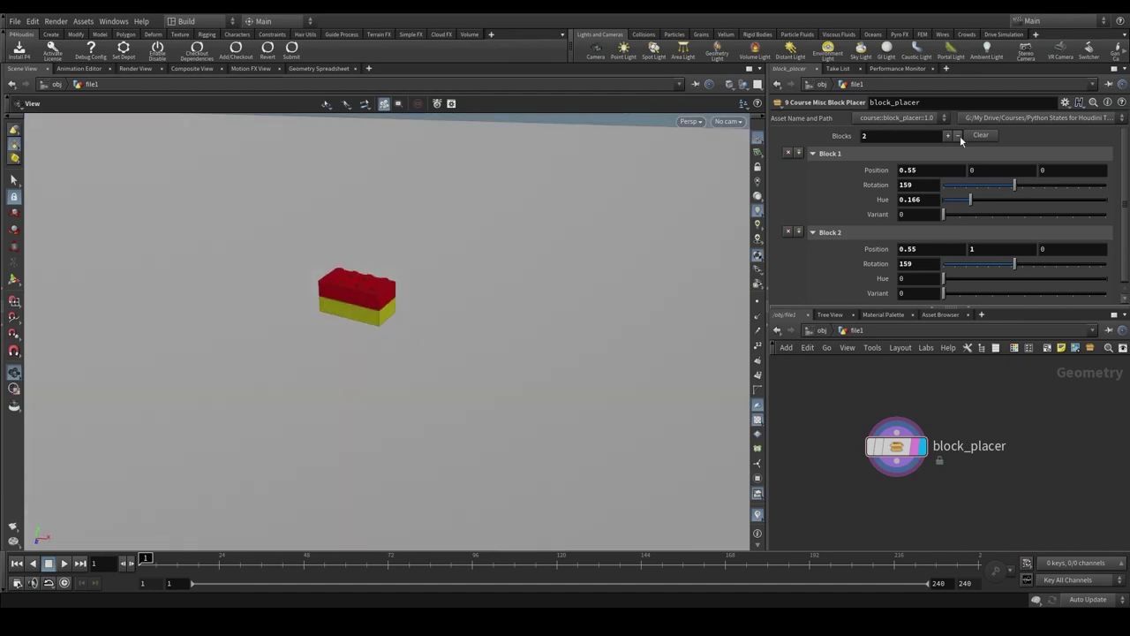
# - Enter the block_placer asset's internal network, enlarge the network editor to the full workspace and bring its nodes into view
pyautogui.rightClick(896, 446)
pyautogui.click(949, 544)
pyautogui.doubleClick(896, 449)
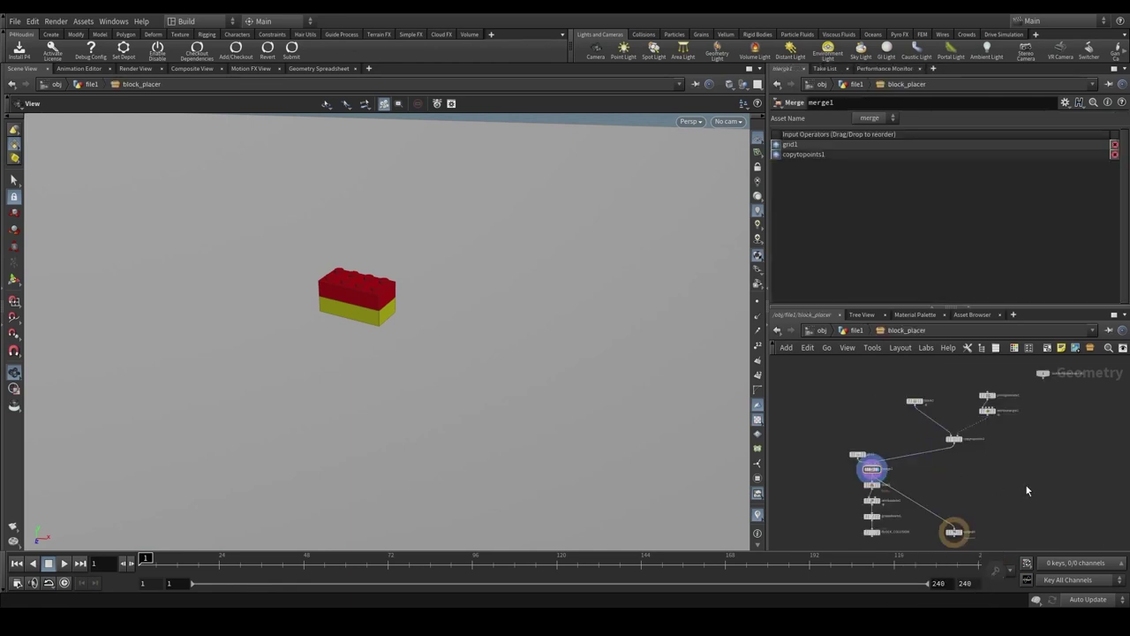
pyautogui.hotkey('ctrl', 'b')
pyautogui.scroll(4, 531, 345)
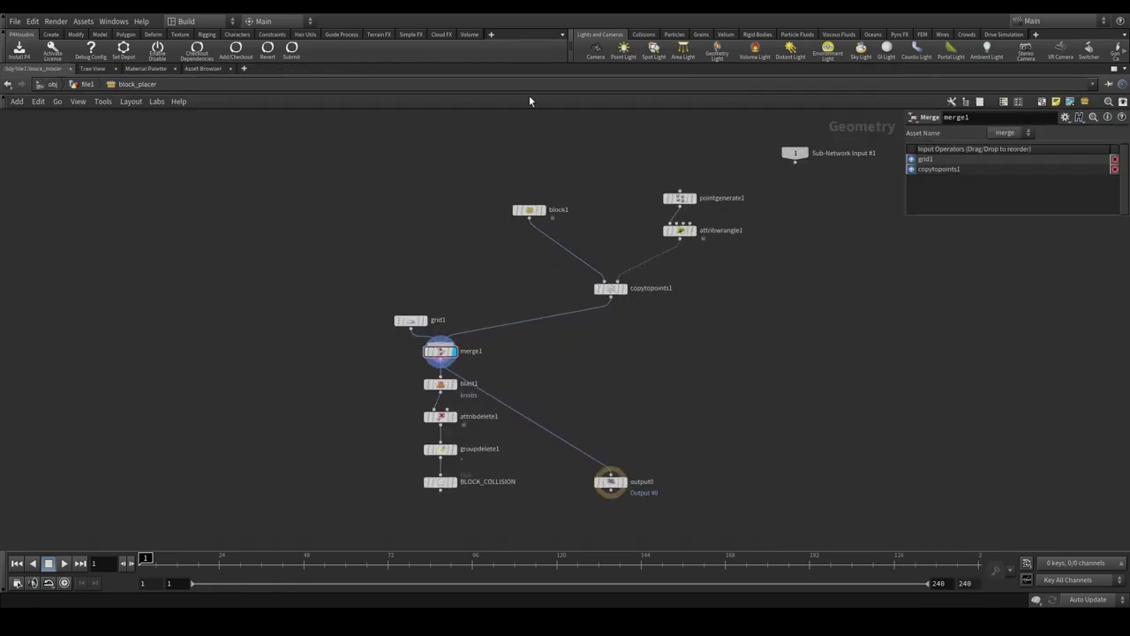
pyautogui.moveTo(755, 324); pyautogui.dragTo(737, 355, button='middle')
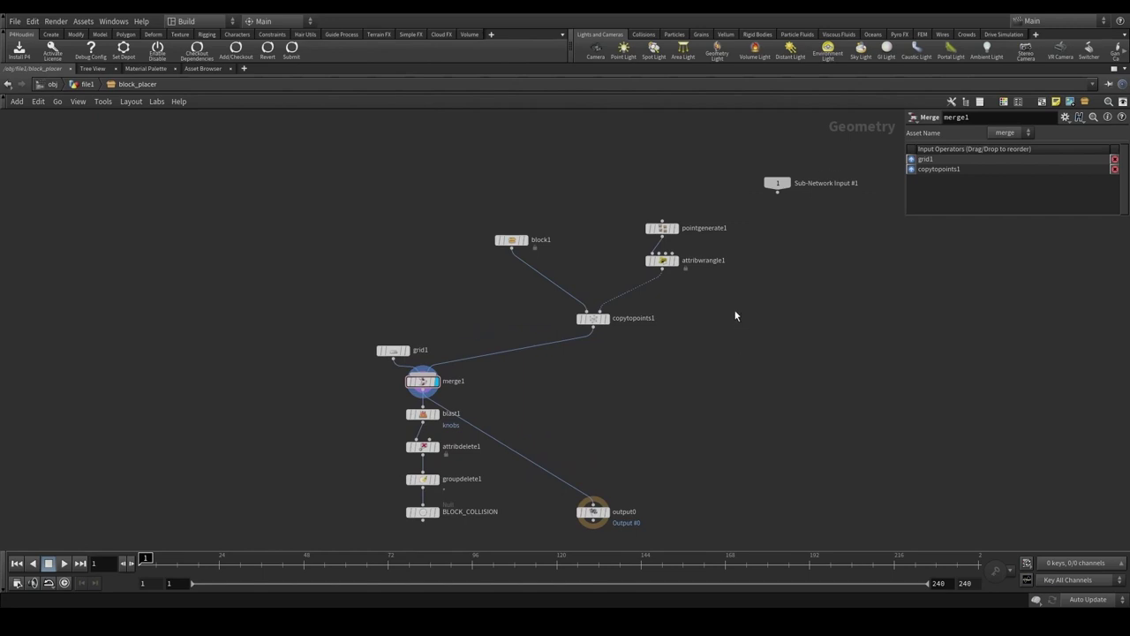
pyautogui.scroll(2, 735, 310)
pyautogui.press('p')
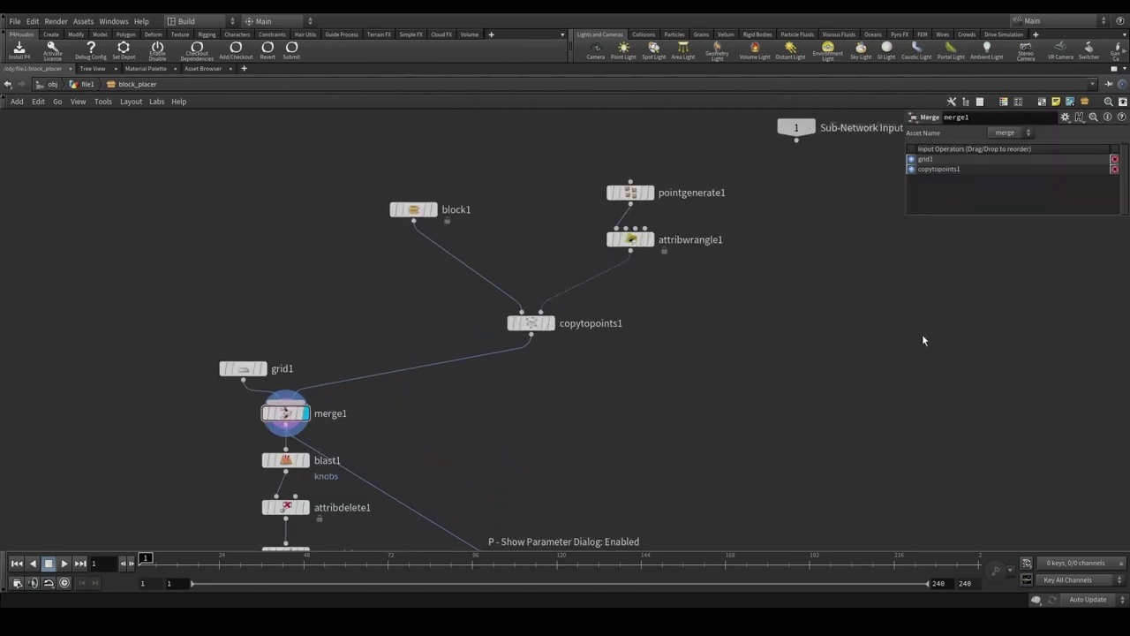
pyautogui.moveTo(704, 381); pyautogui.dragTo(697, 402, button='middle')
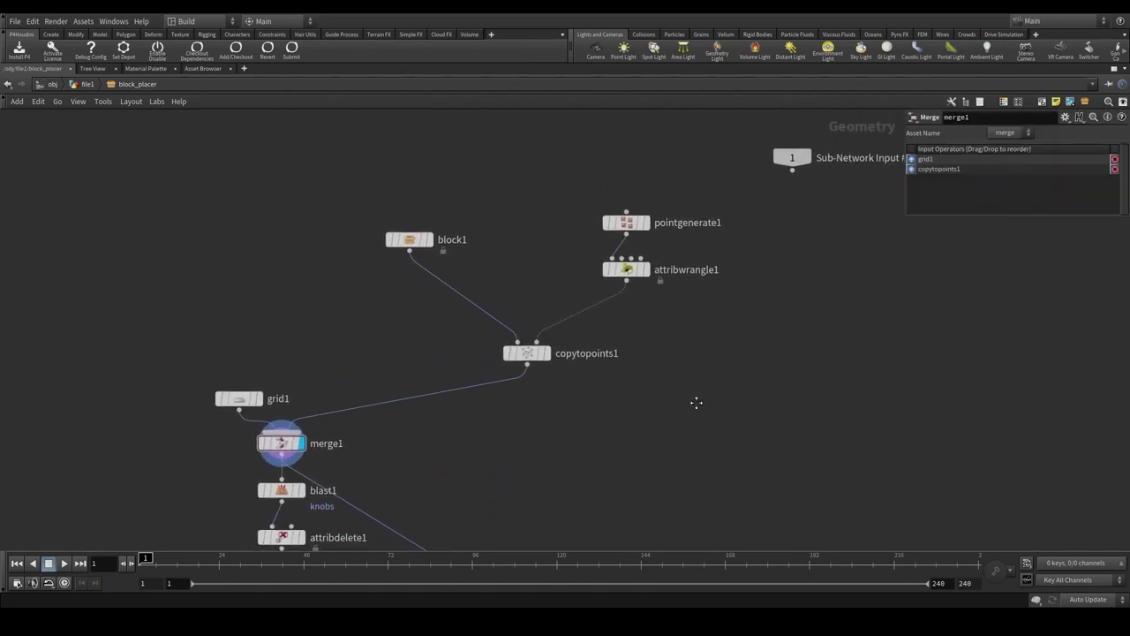
# - Inspect the pointgenerate1 node's Number Of Points expression and its node information
pyautogui.moveTo(693, 190); pyautogui.dragTo(614, 247)
pyautogui.moveTo(639, 388); pyautogui.dragTo(672, 334, button='middle')
pyautogui.click(956, 194)
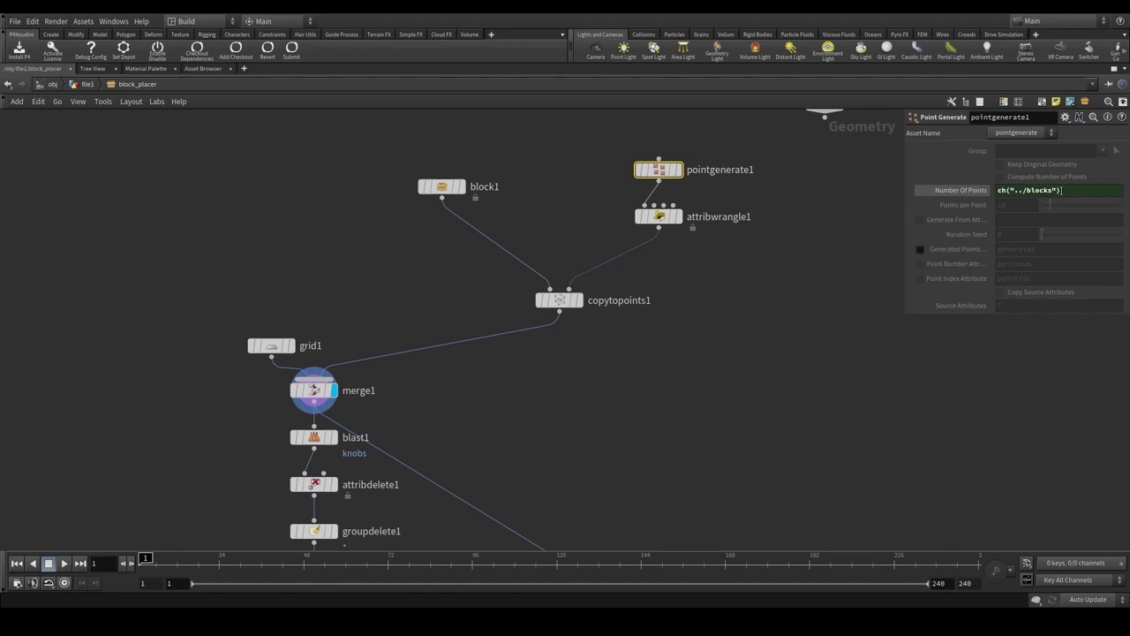
pyautogui.middleClick(678, 165)
pyautogui.moveTo(434, 280); pyautogui.dragTo(561, 279, button='middle')
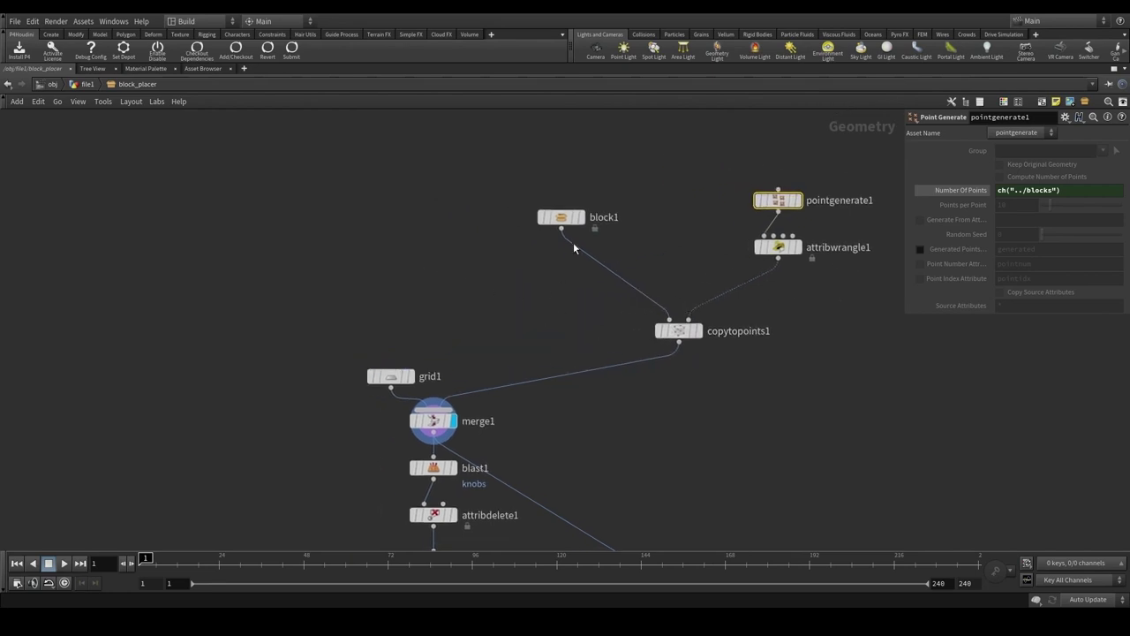
# - Display the block1 node's geometry and restore the layout with the 3D viewport to view the brick up close
pyautogui.click(581, 221)
pyautogui.click(562, 221)
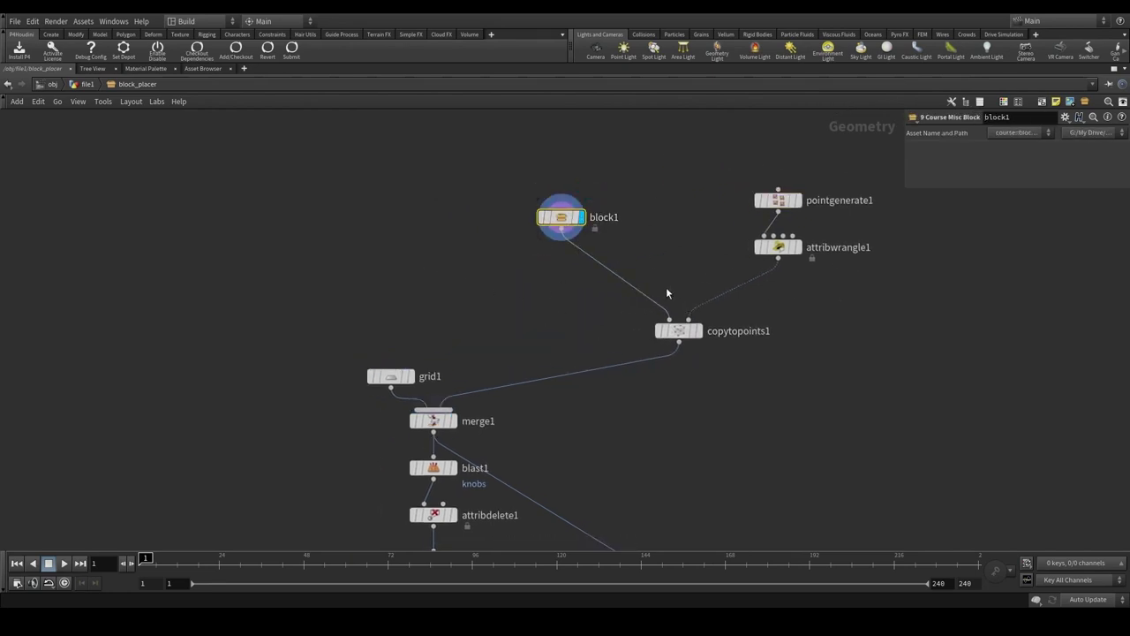
pyautogui.hotkey('ctrl', 'b')
pyautogui.moveTo(436, 297); pyautogui.dragTo(400, 209, button='right')
pyautogui.moveTo(384, 371)
pyautogui.mouseDown()
pyautogui.moveTo(363, 261)
pyautogui.moveTo(405, 362)
pyautogui.mouseUp()
pyautogui.moveTo(948, 422); pyautogui.dragTo(943, 466, button='middle')
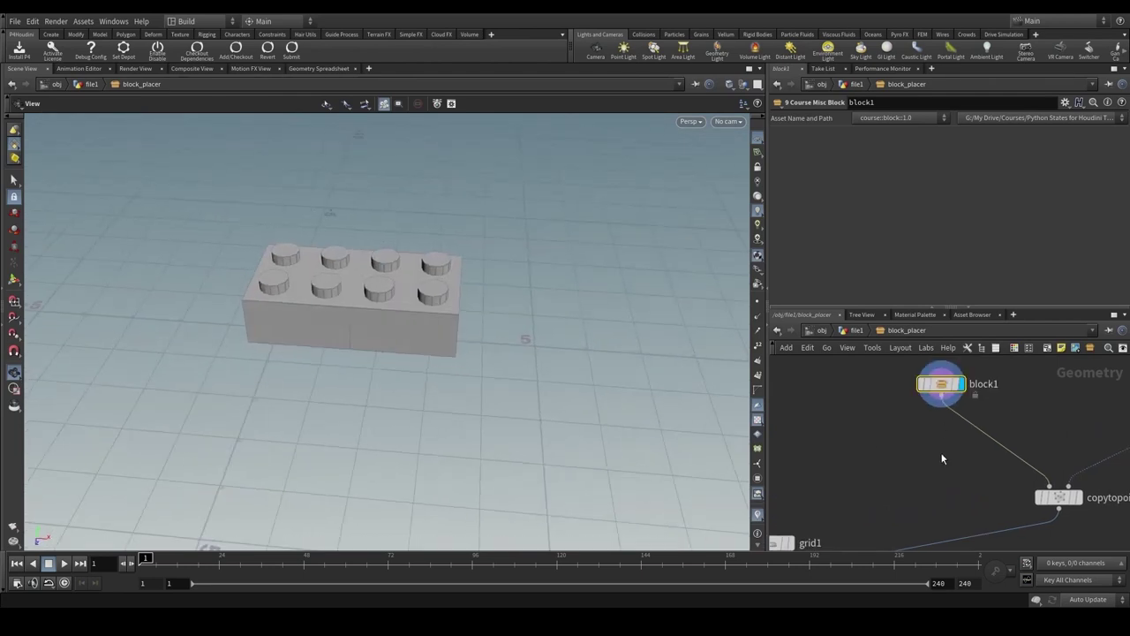
# - Add a Labs Align and Distribute node after block1 and display its separated pieces in the viewport
pyautogui.press('Tab')
pyautogui.write('align')
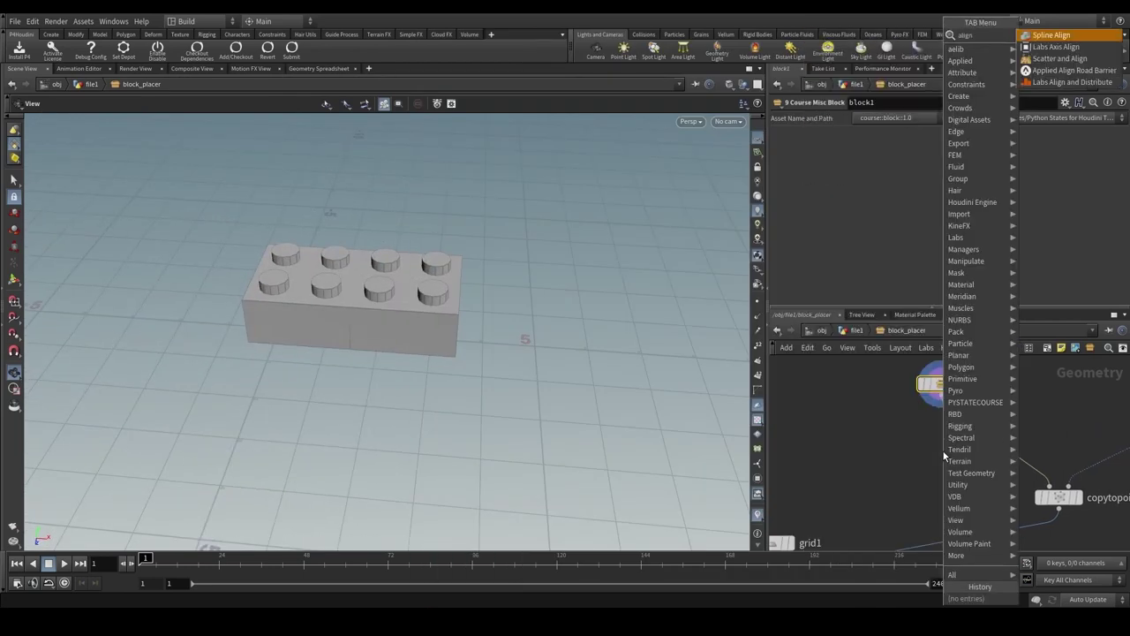
pyautogui.press('Down')
pyautogui.press('Down')
pyautogui.press('Down')
pyautogui.press('Down')
pyautogui.press('Return')
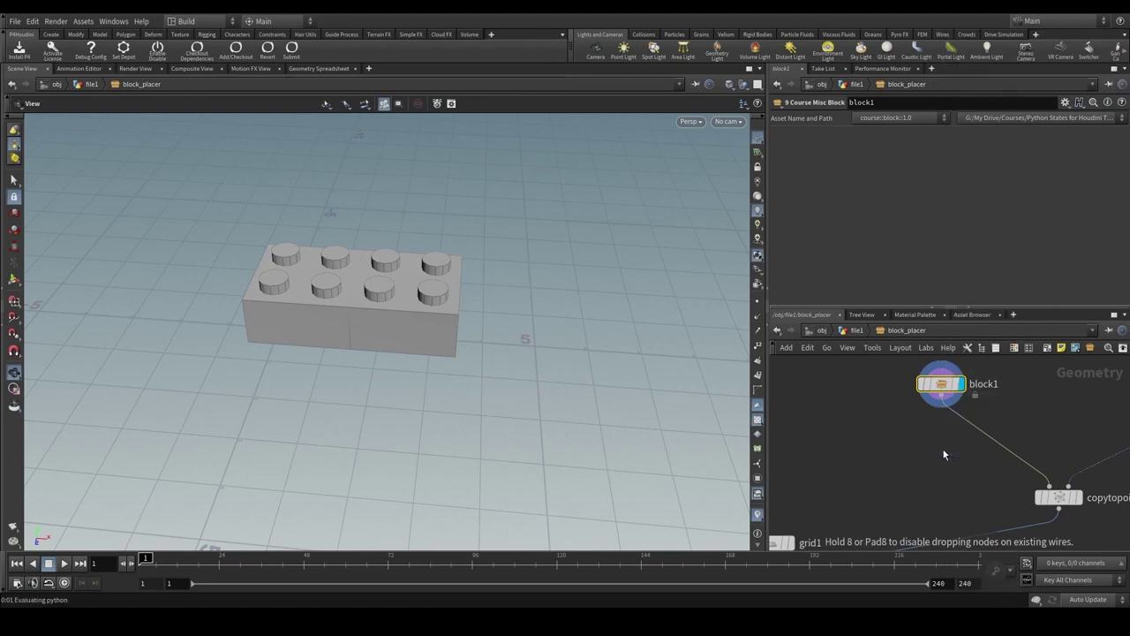
pyautogui.click(942, 451)
pyautogui.moveTo(392, 508); pyautogui.dragTo(500, 343, button='right')
pyautogui.moveTo(656, 330); pyautogui.dragTo(485, 332, button='middle')
pyautogui.moveTo(485, 332); pyautogui.dragTo(511, 339, button='right')
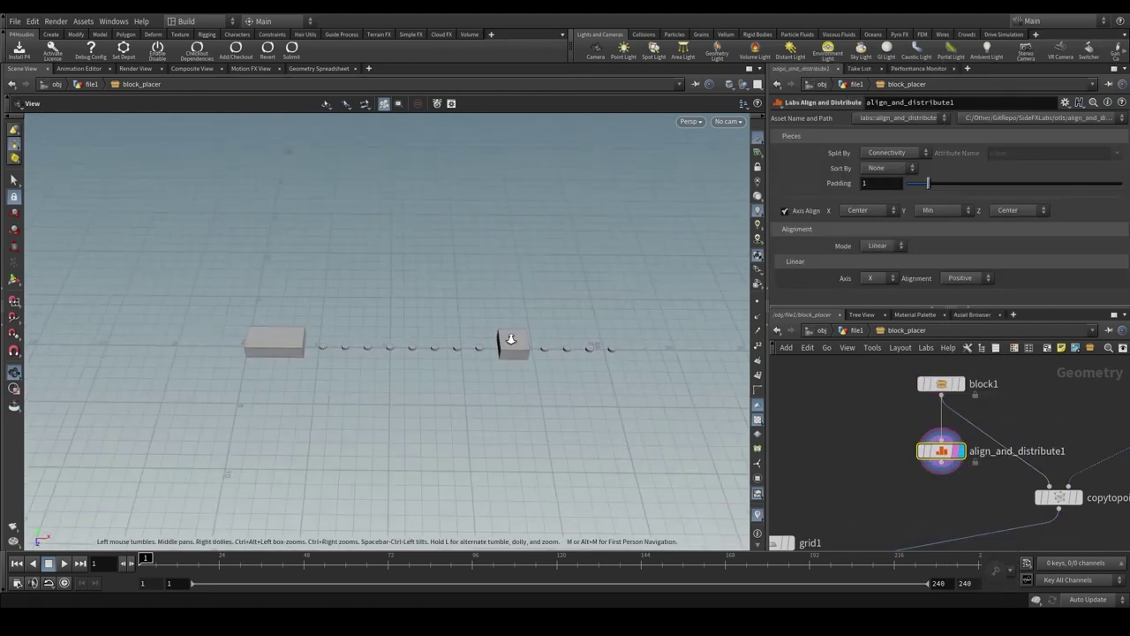
pyautogui.moveTo(510, 339); pyautogui.dragTo(240, 339)
pyautogui.moveTo(336, 338); pyautogui.dragTo(524, 314)
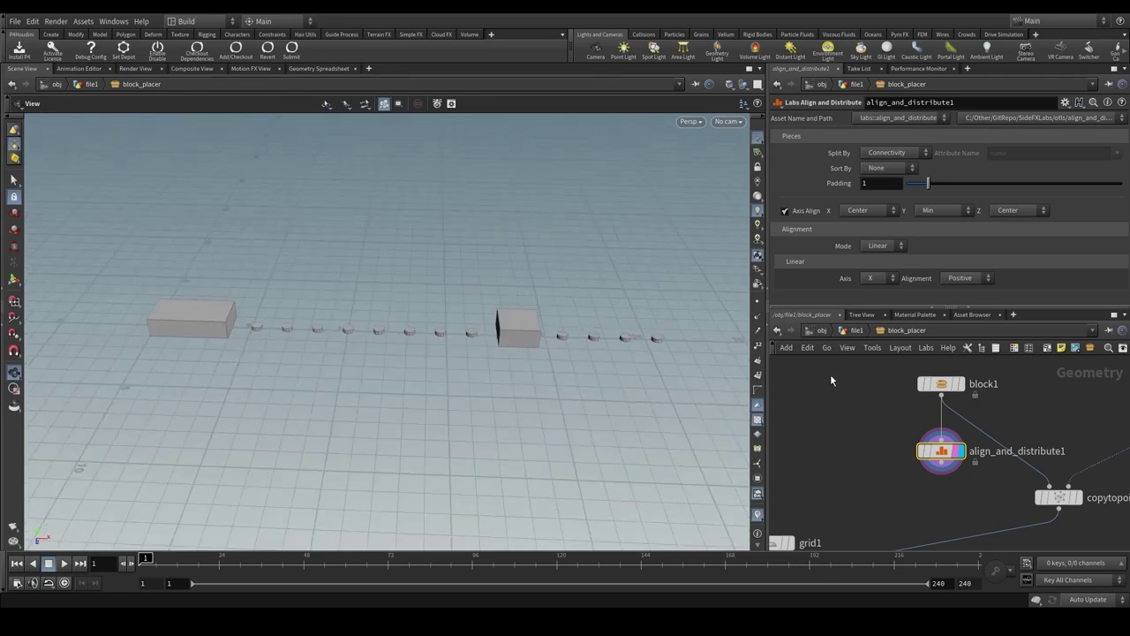
# - Open block1's geometry spreadsheet and look through the primitives' variant attribute and knobs group
pyautogui.middleClick(943, 394)
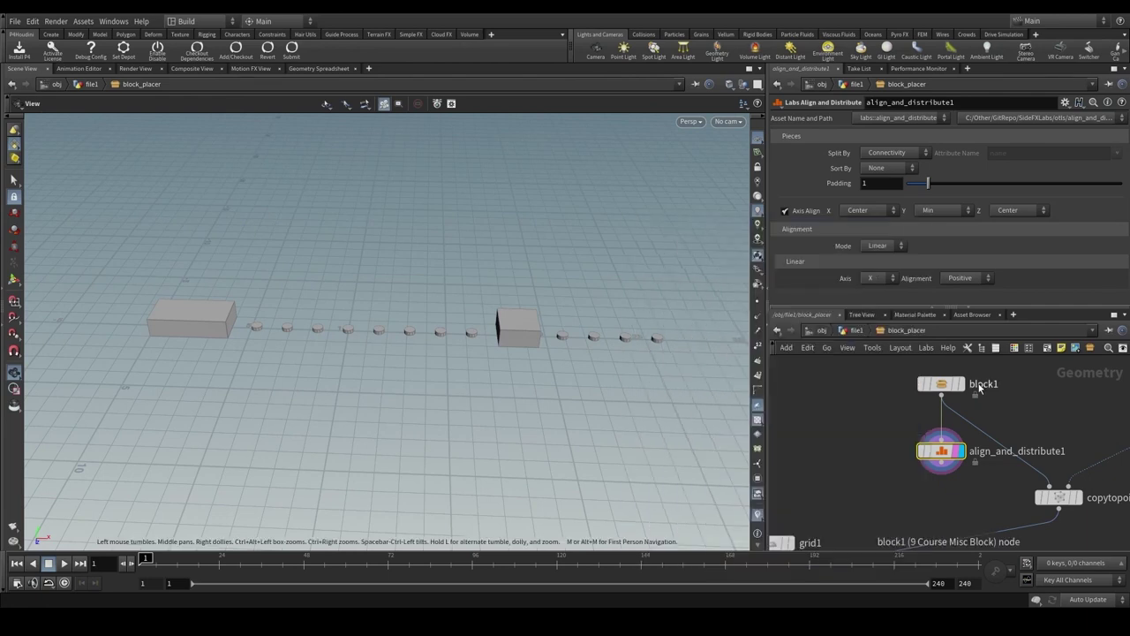
pyautogui.rightClick(937, 385)
pyautogui.click(993, 429)
pyautogui.click(798, 344)
pyautogui.moveTo(794, 326); pyautogui.dragTo(525, 204)
pyautogui.scroll(-5, 558, 310)
pyautogui.moveTo(851, 268); pyautogui.dragTo(853, 383)
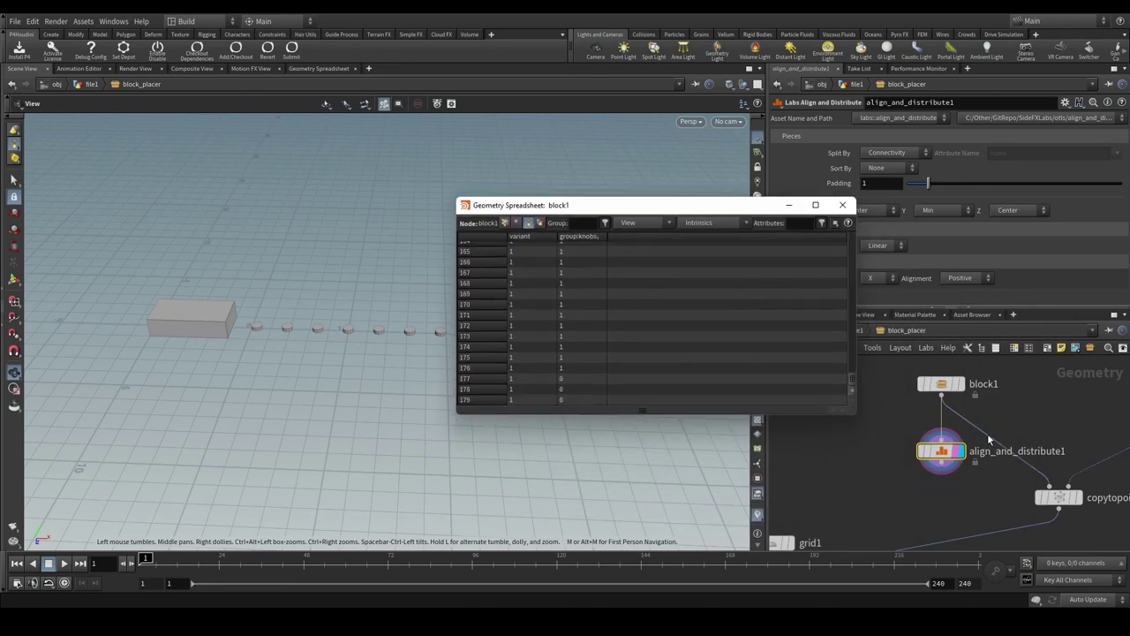
# - Select copytopoints1 to check its Piece Attribute setting, and move the geometry spreadsheet clear of the parameters
pyautogui.moveTo(1098, 457); pyautogui.dragTo(996, 439, button='middle')
pyautogui.scroll(-1, 996, 439)
pyautogui.click(962, 473)
pyautogui.moveTo(747, 205); pyautogui.dragTo(499, 371)
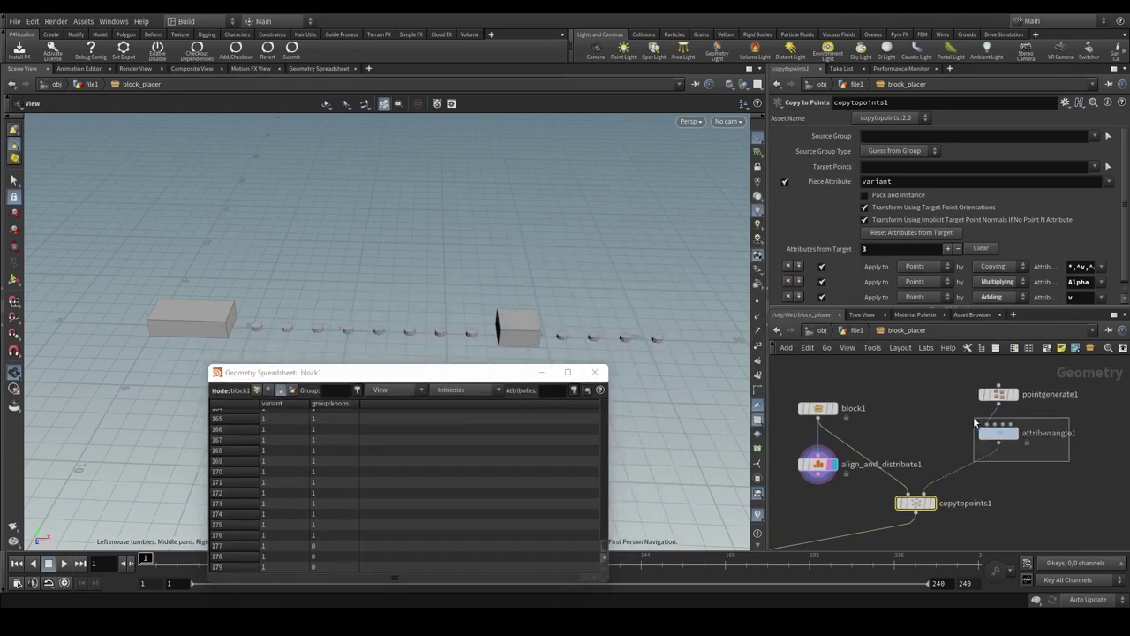
# - Examine attribwrangle1's VEX code that reads each block's rotation, hue, position and variant parameters into point attributes
pyautogui.click(993, 433)
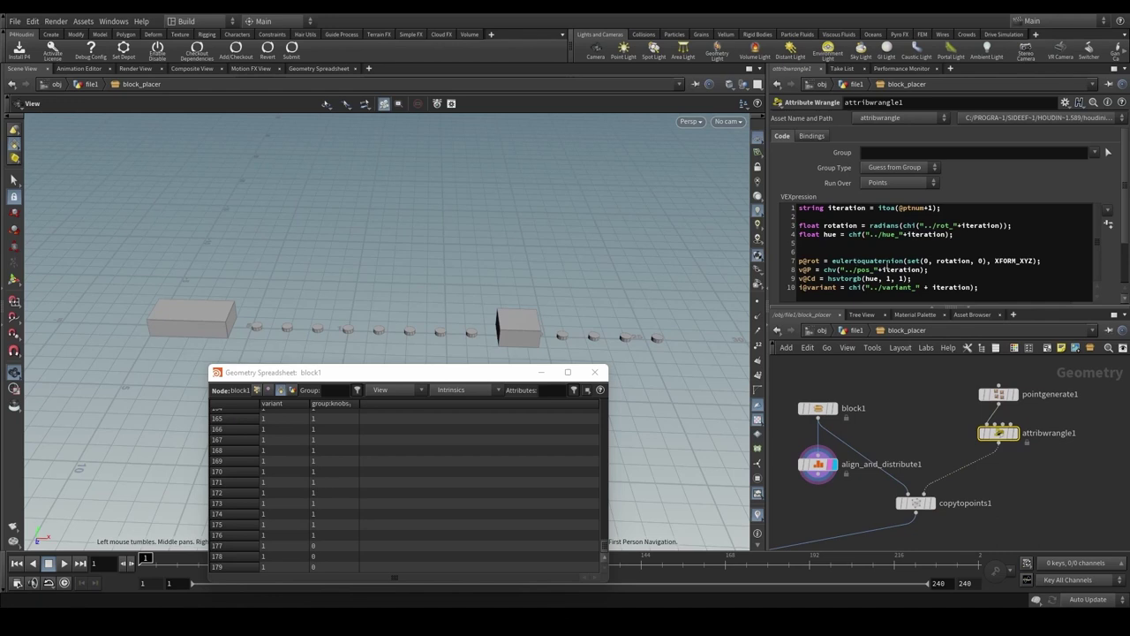
pyautogui.moveTo(983, 287); pyautogui.dragTo(803, 225)
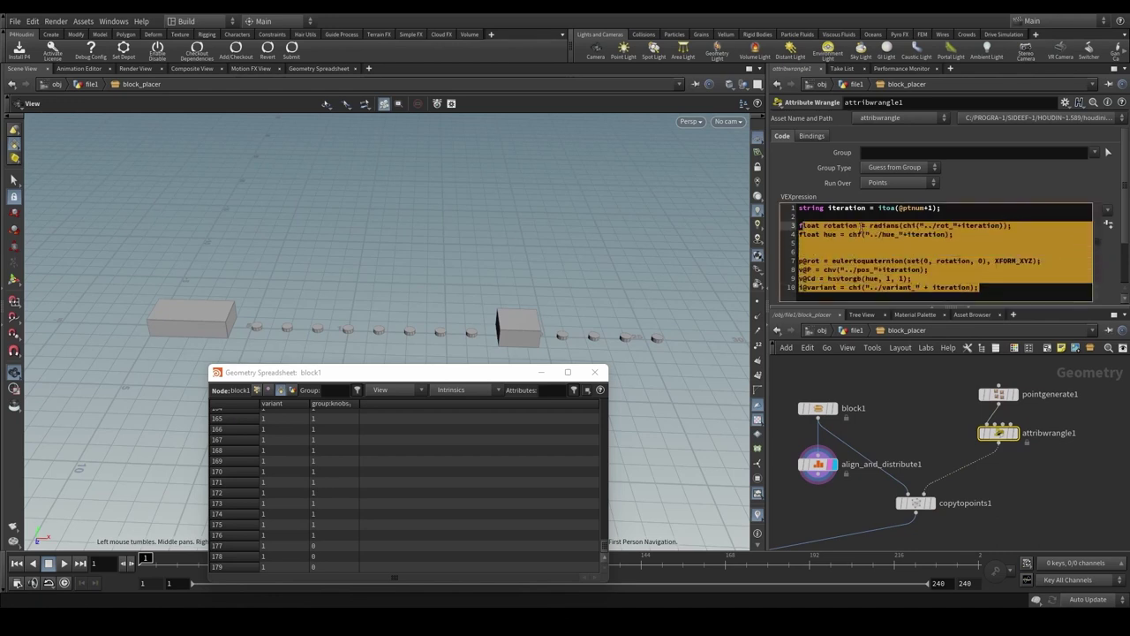
pyautogui.click(913, 216)
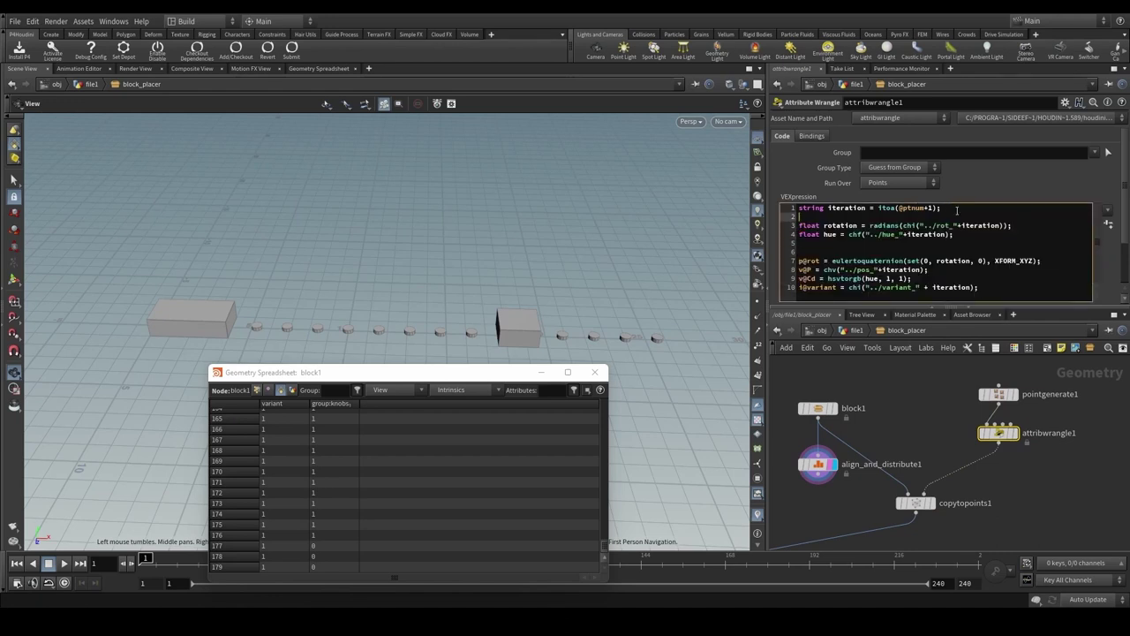
pyautogui.moveTo(1003, 404)
pyautogui.moveTo(993, 290); pyautogui.dragTo(972, 281)
pyautogui.click(958, 236)
pyautogui.moveTo(951, 235); pyautogui.dragTo(790, 228)
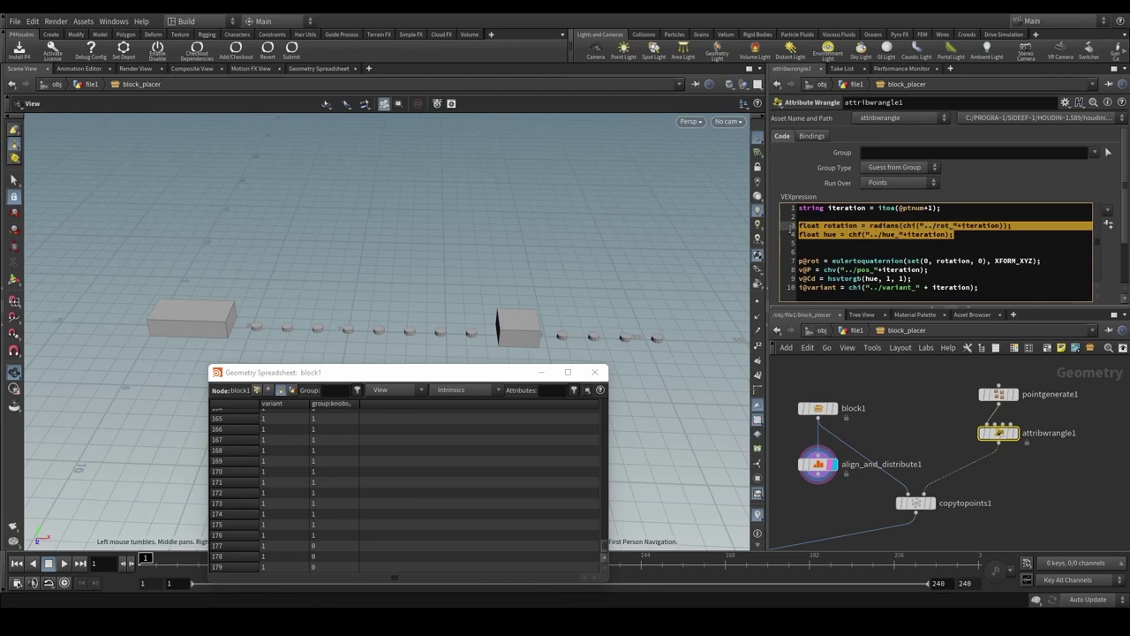
pyautogui.click(906, 279)
pyautogui.click(799, 262)
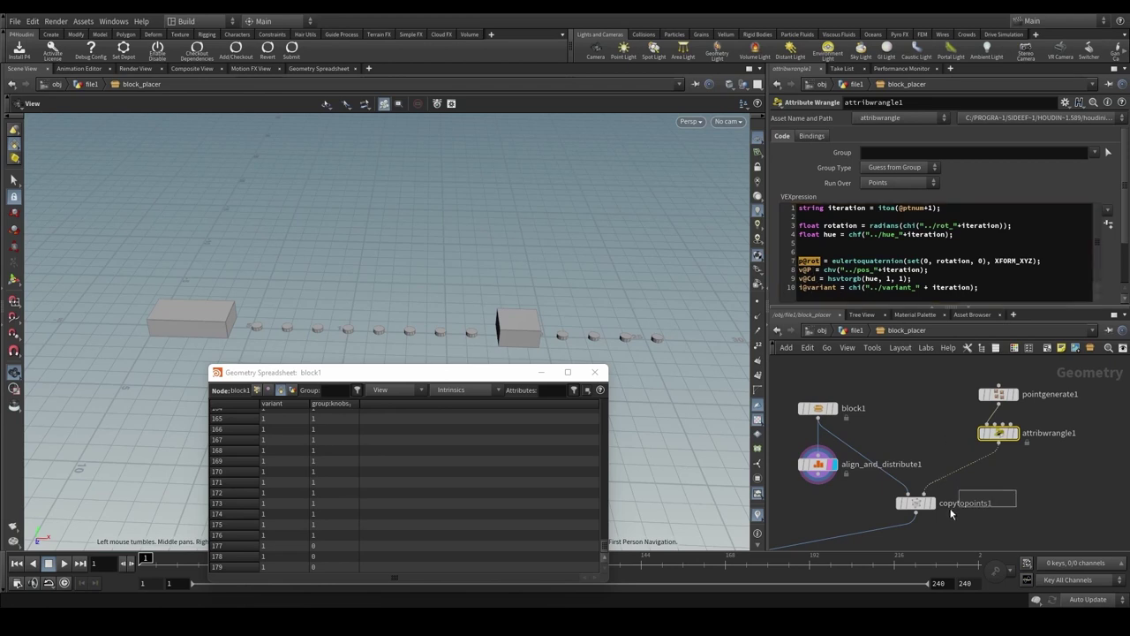
# - Compare copytopoints1's Piece Attribute with the variant attribute written in attribwrangle1's code
pyautogui.click(923, 505)
pyautogui.moveTo(926, 537); pyautogui.dragTo(962, 502, button='middle')
pyautogui.moveTo(854, 381)
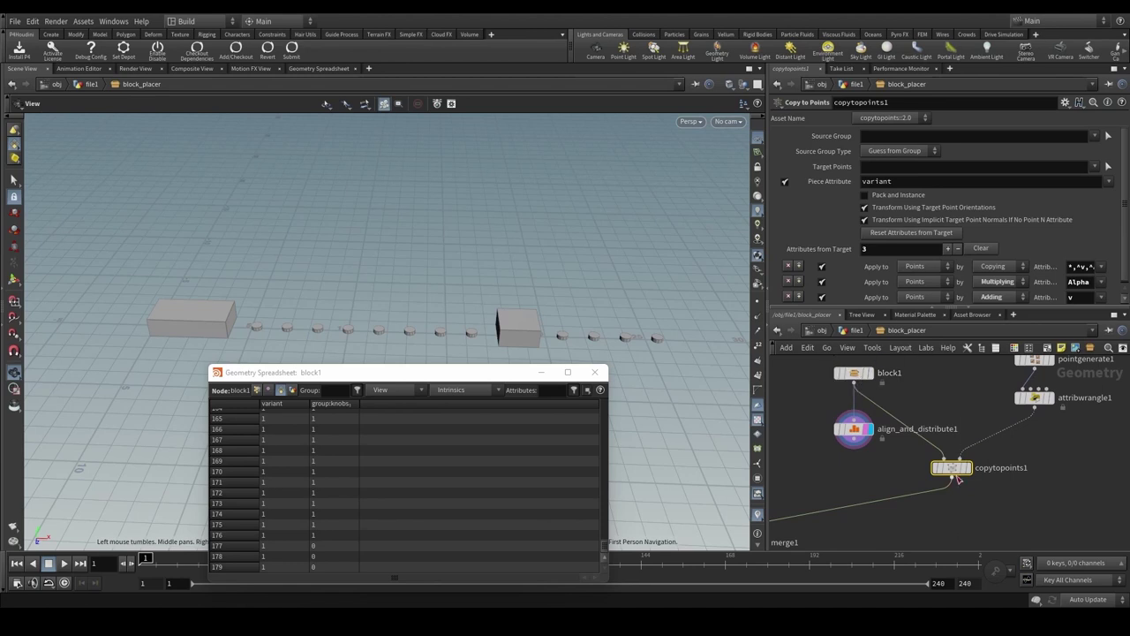
pyautogui.click(1034, 397)
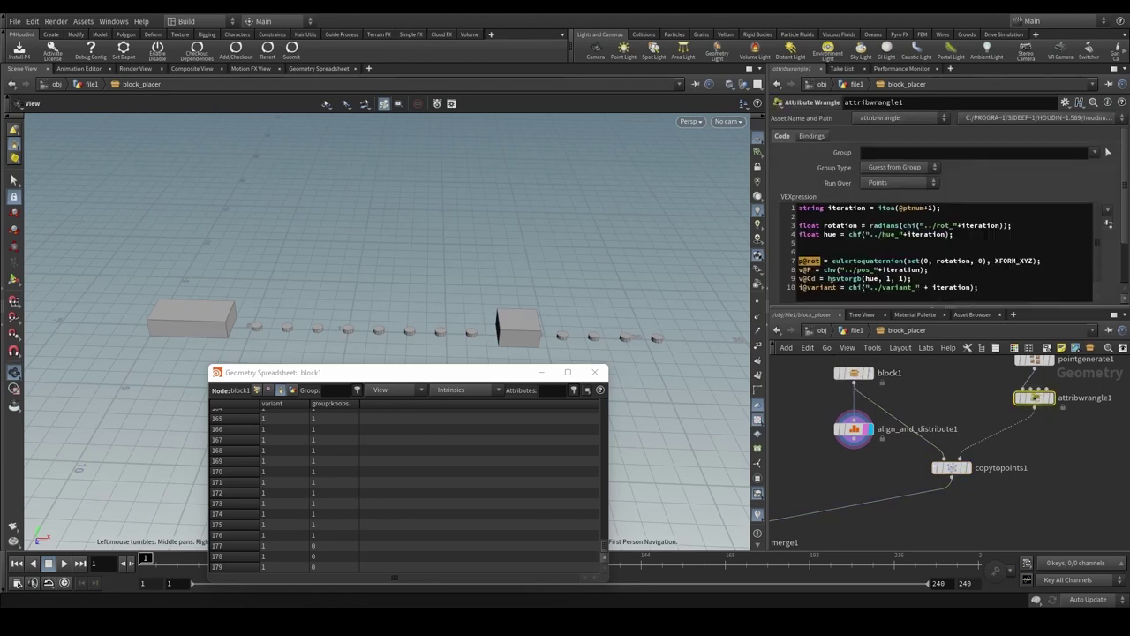
# - Display the merge1 node to show the placed blocks together with the grid
pyautogui.moveTo(927, 528); pyautogui.dragTo(1044, 482, button='middle')
pyautogui.scroll(-3, 1004, 485)
pyautogui.moveTo(988, 511); pyautogui.dragTo(954, 466, button='middle')
pyautogui.scroll(2, 891, 442)
pyautogui.click(874, 451)
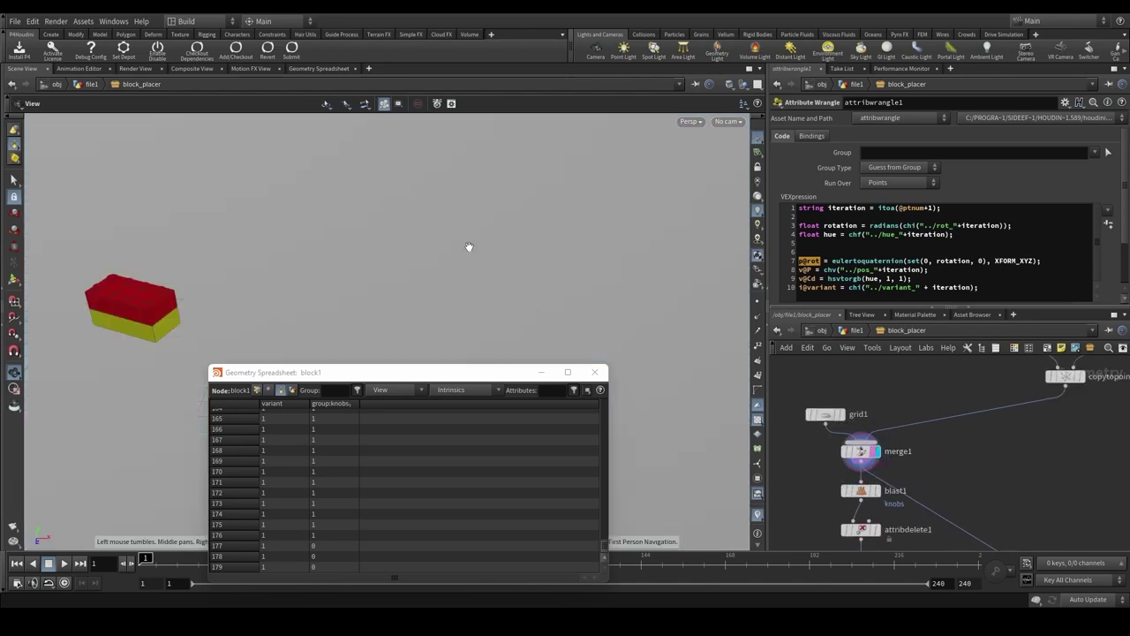
# - Close the geometry spreadsheet and select grid1 to view its parameters and the whole ground plane beneath the blocks
pyautogui.click(594, 372)
pyautogui.click(825, 414)
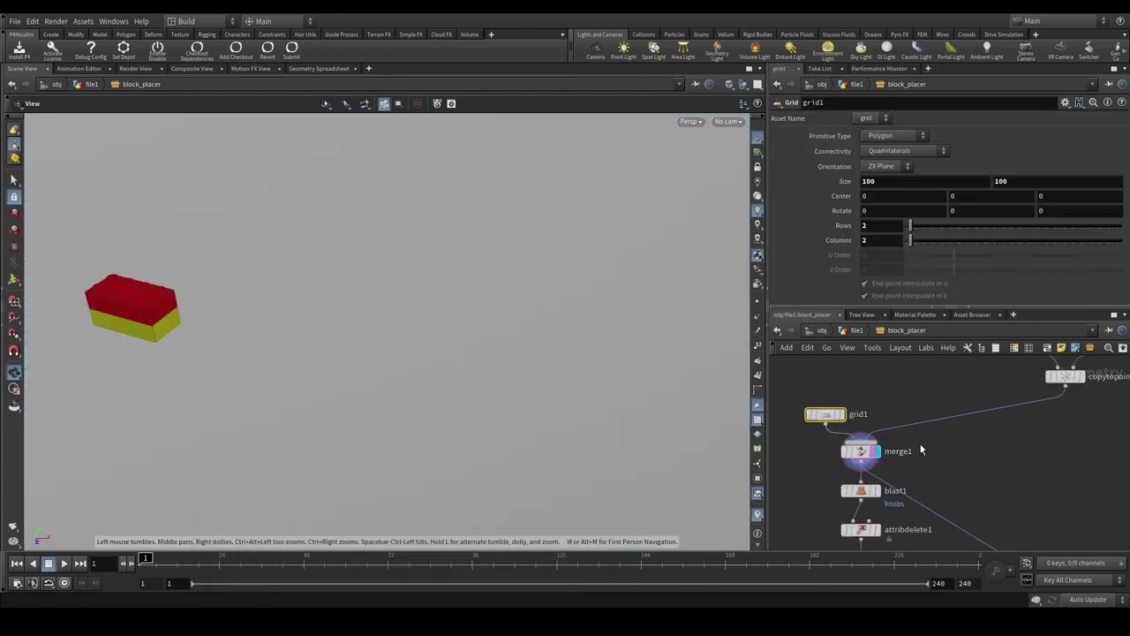
pyautogui.scroll(-5, 442, 339)
pyautogui.moveTo(404, 313); pyautogui.dragTo(363, 353)
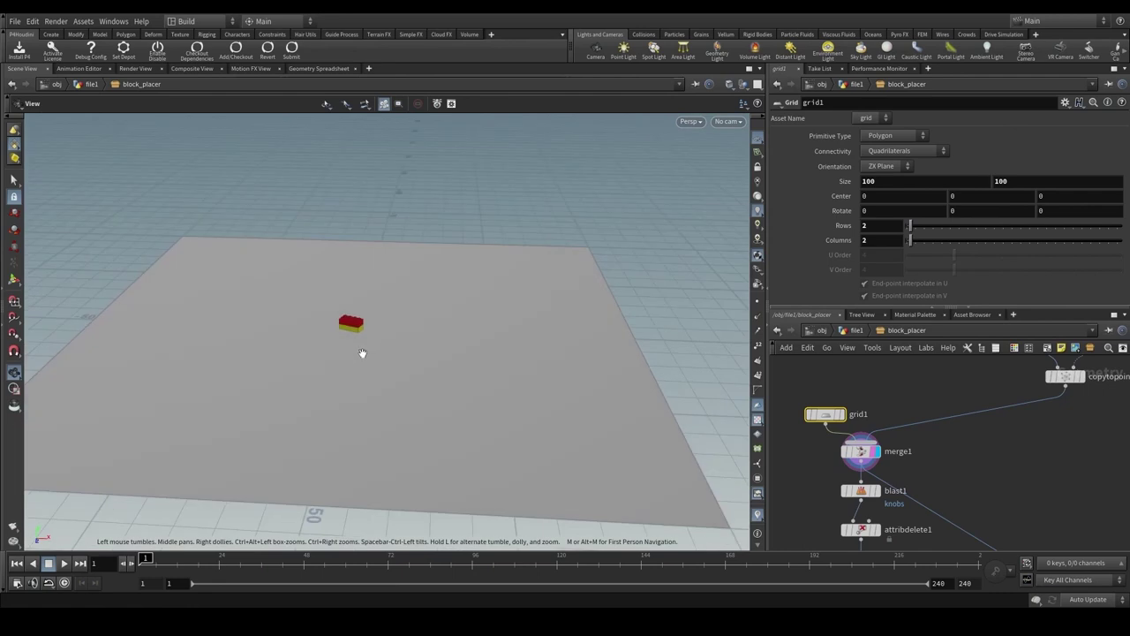
pyautogui.scroll(1, 363, 353)
# - Select and display the blast1 node to inspect the blocks with the knobs group removed
pyautogui.moveTo(927, 481); pyautogui.dragTo(925, 422, button='middle')
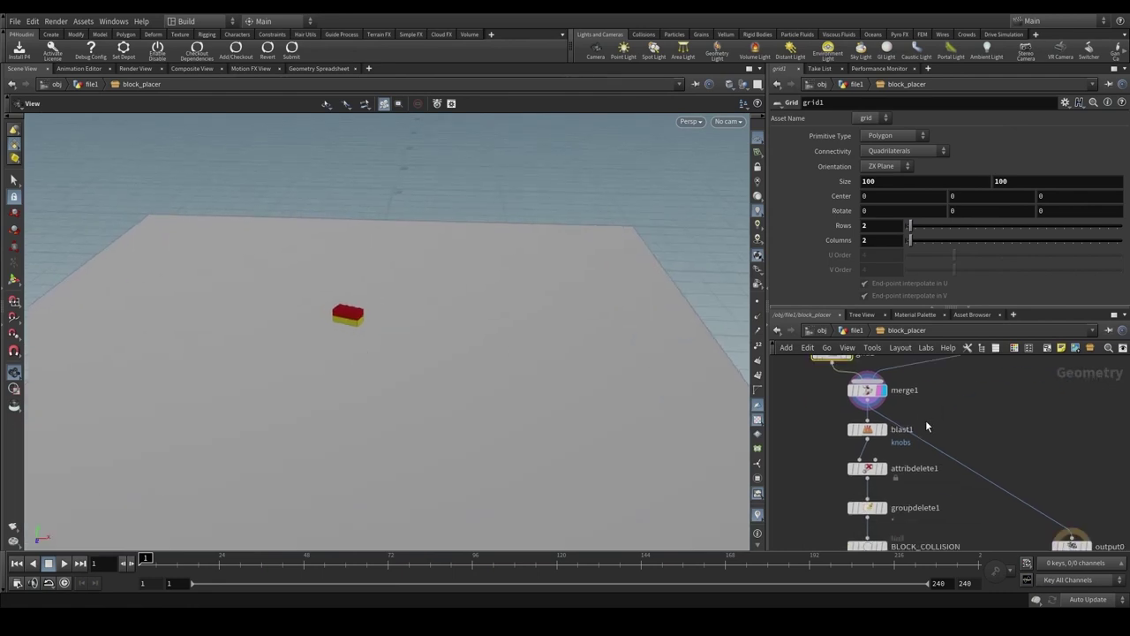
pyautogui.click(869, 430)
pyautogui.scroll(8, 327, 310)
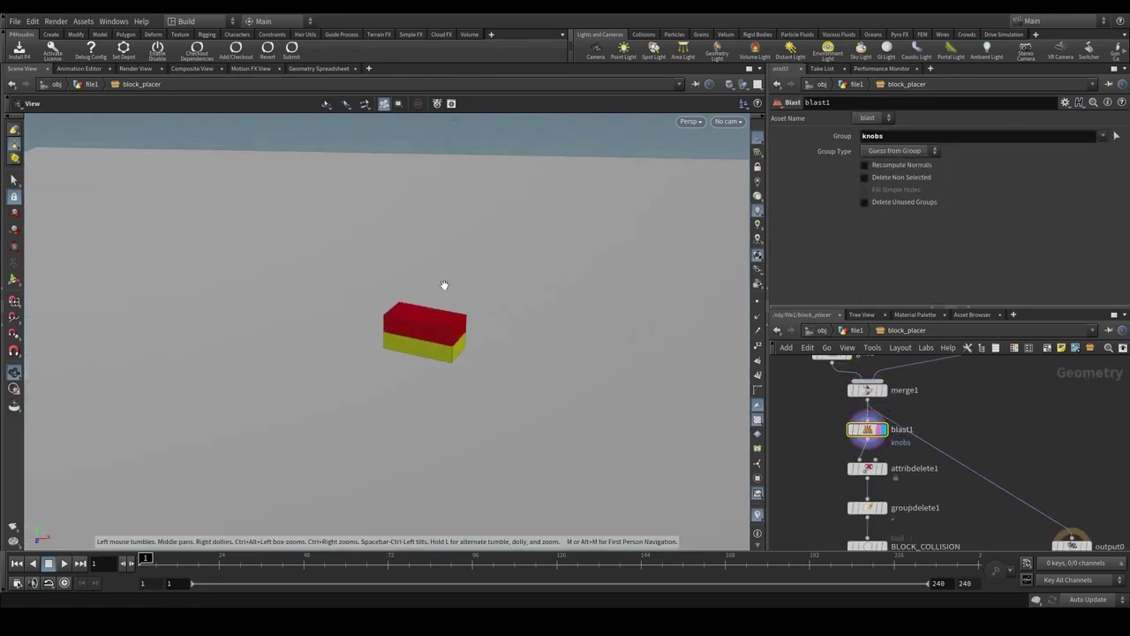
pyautogui.moveTo(469, 391)
pyautogui.mouseDown()
pyautogui.moveTo(423, 333)
pyautogui.moveTo(462, 379)
pyautogui.mouseUp()
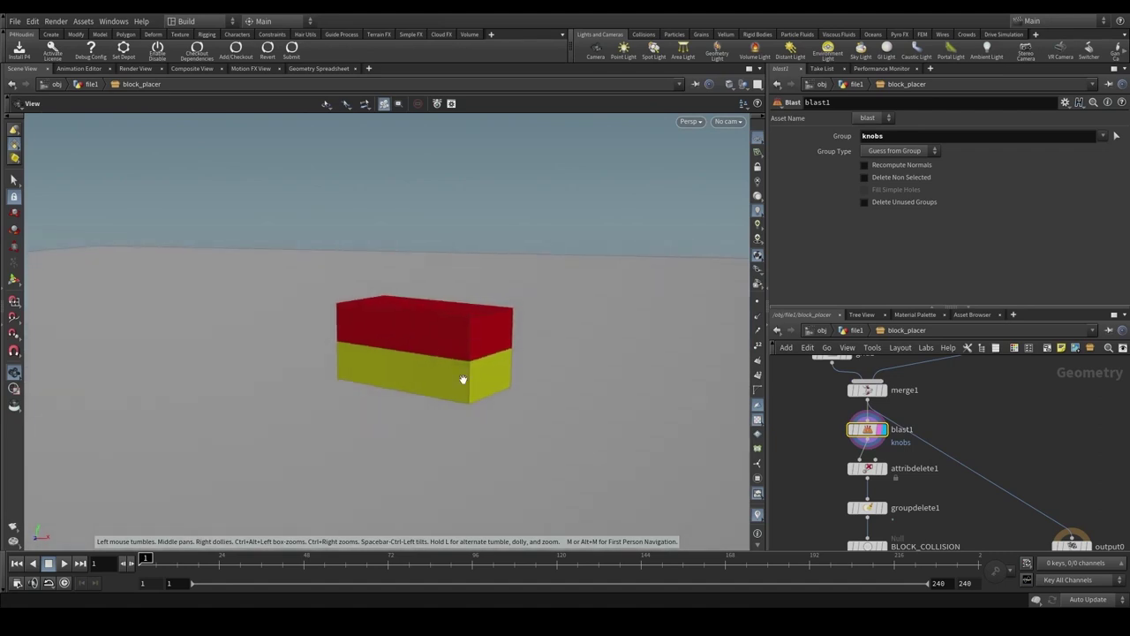
pyautogui.moveTo(468, 316); pyautogui.dragTo(477, 345)
# - Display the BLOCK_COLLISION null to inspect the collision geometry at the end of the blast1 branch
pyautogui.scroll(-4, 928, 496)
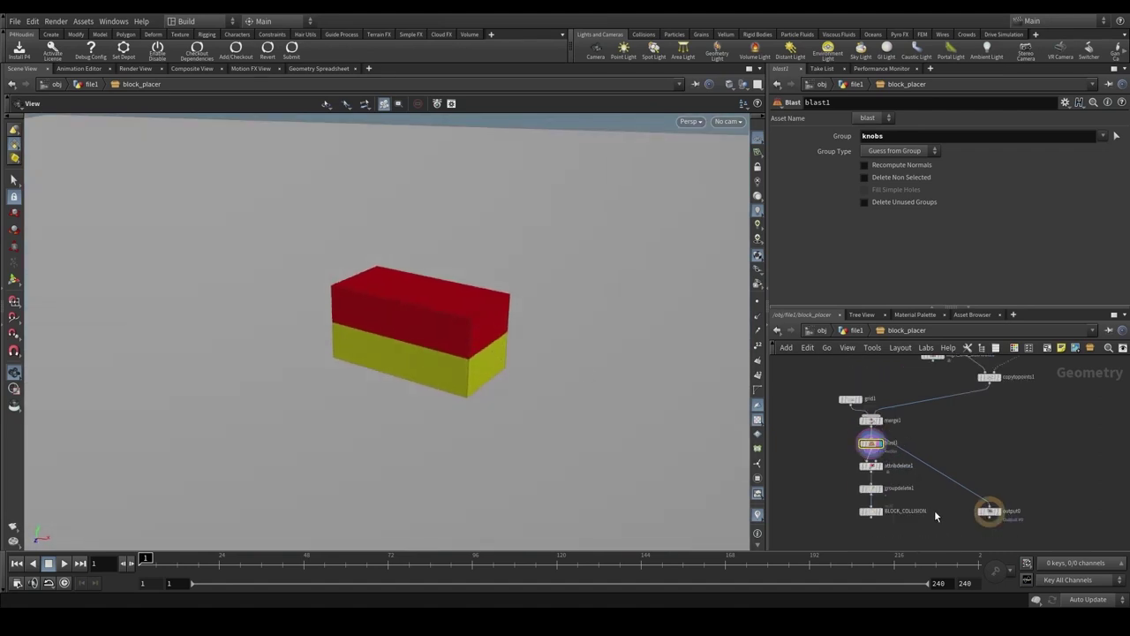
pyautogui.scroll(3, 885, 517)
pyautogui.click(878, 498)
pyautogui.moveTo(479, 308); pyautogui.dragTo(451, 310)
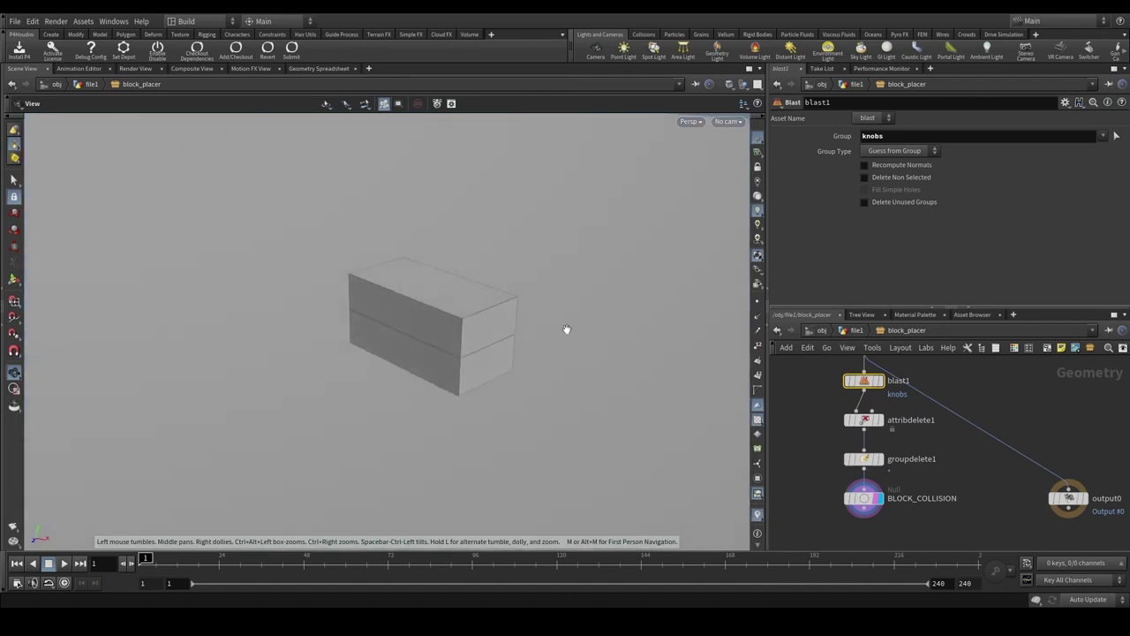
pyautogui.scroll(-2, 955, 480)
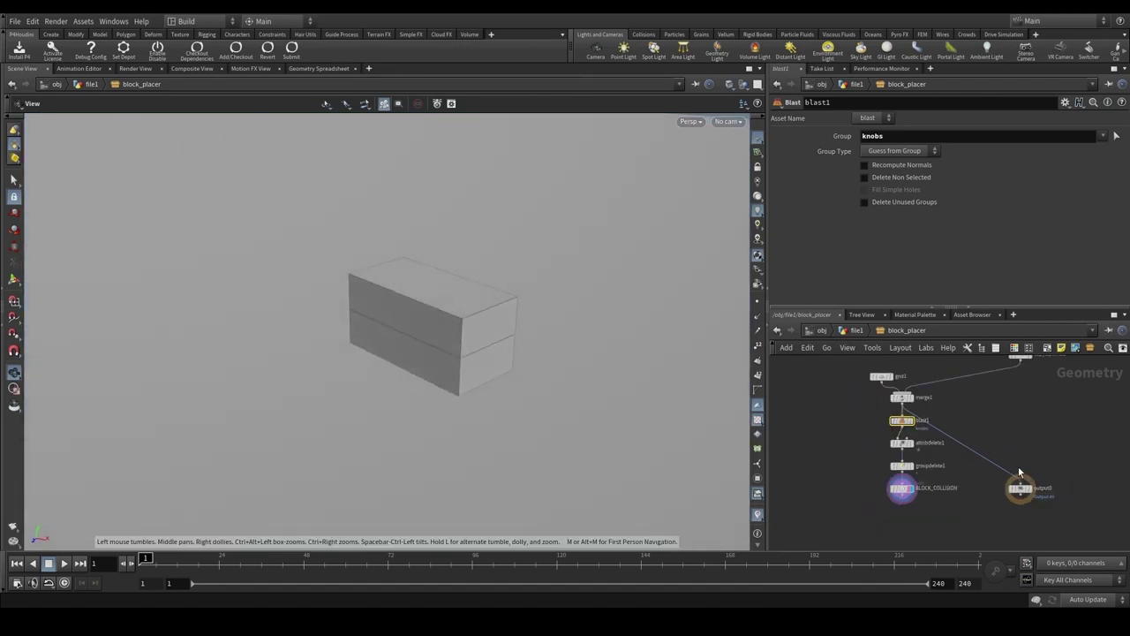
# - Display the output0 node and view the asset's final blocks together with the ground plane
pyautogui.scroll(2, 1016, 476)
pyautogui.click(987, 496)
pyautogui.moveTo(431, 348); pyautogui.dragTo(464, 345)
pyautogui.moveTo(465, 346); pyautogui.dragTo(406, 441, button='right')
pyautogui.scroll(-2, 1001, 467)
pyautogui.scroll(3, 928, 482)
# - Select the collision branch from blast1 through BLOCK_COLLISION to point it out, and clear the selection
pyautogui.moveTo(793, 437); pyautogui.dragTo(871, 537)
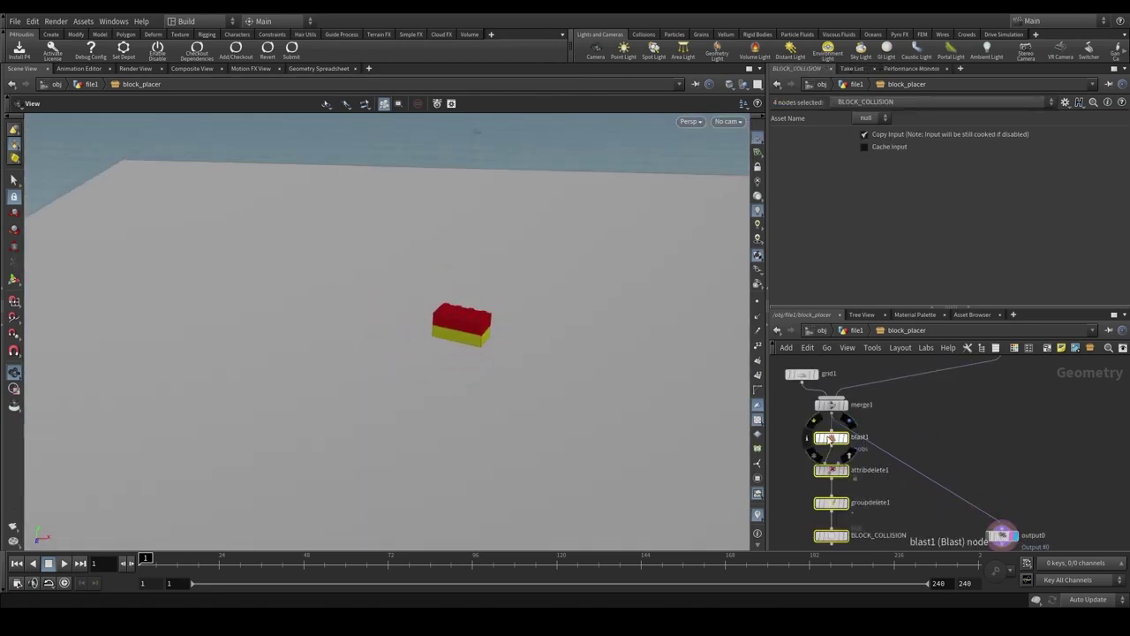
pyautogui.click(970, 449)
pyautogui.scroll(-3, 970, 448)
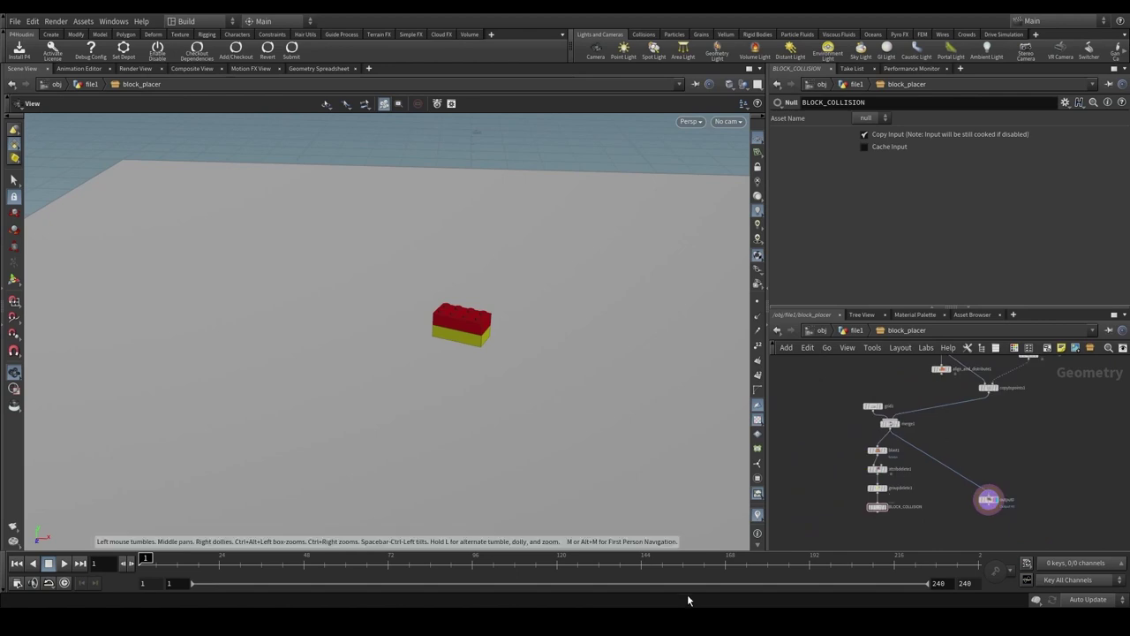
# - Switch to the slide presentation and advance to the Creating a State slide
pyautogui.moveTo(658, 618)
pyautogui.click(658, 558)
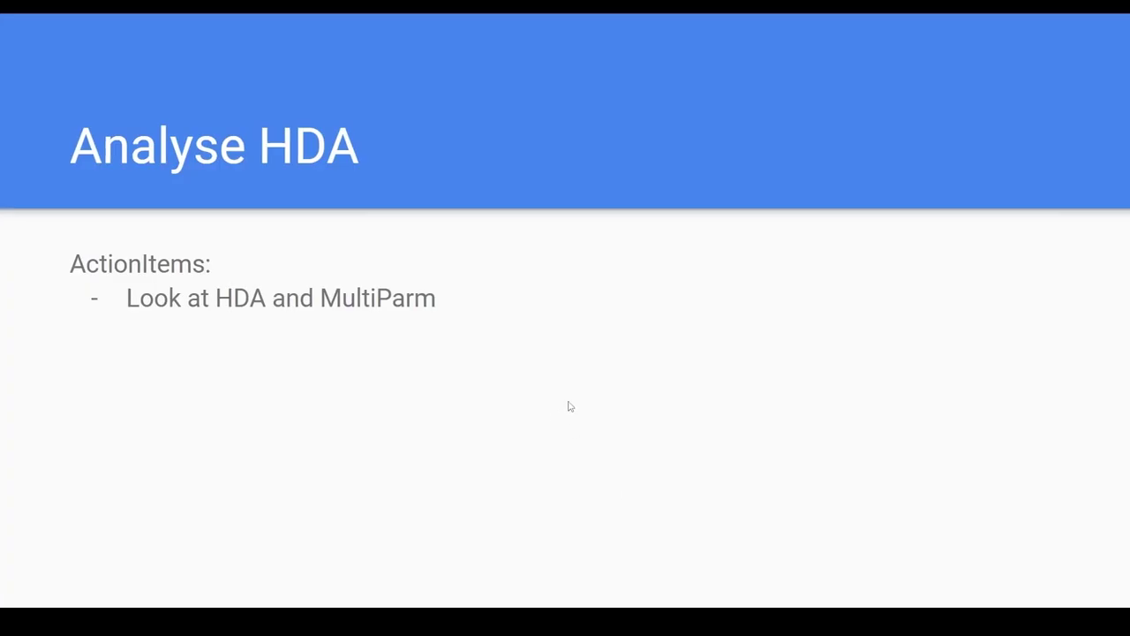
pyautogui.press('Right')
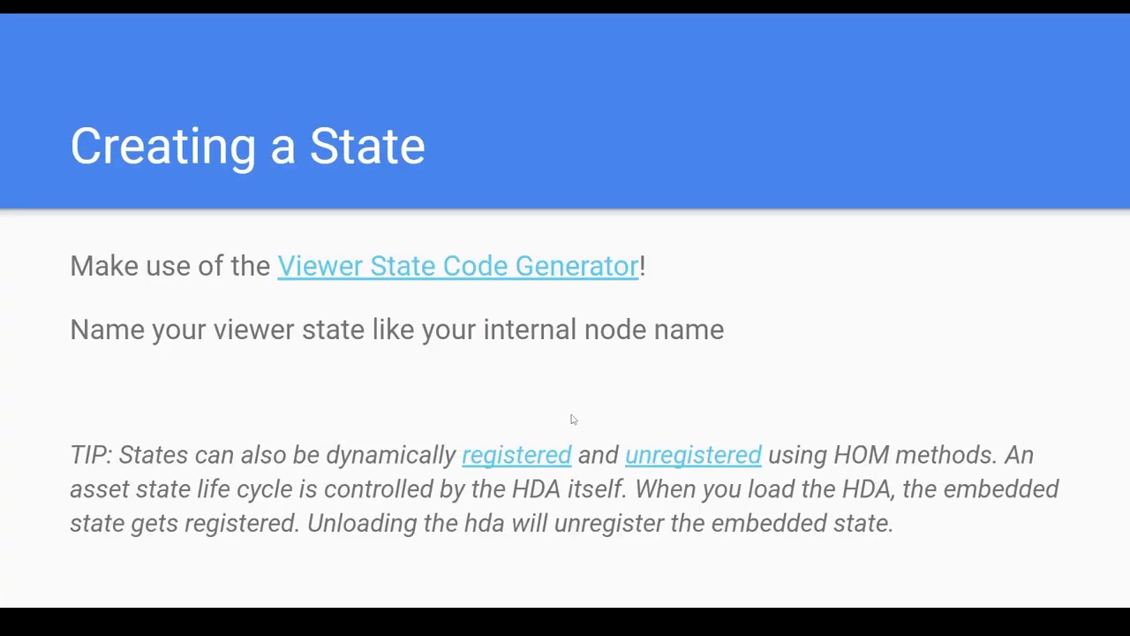